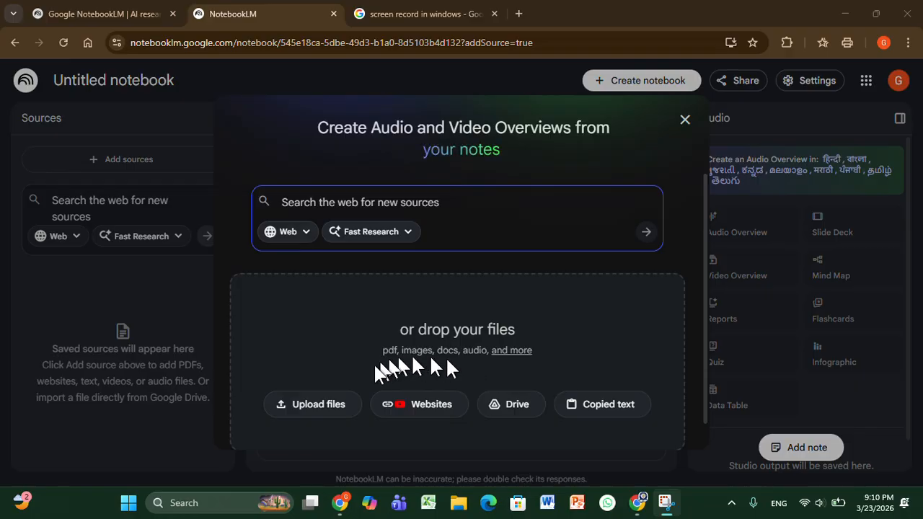
Upload the PDF "ch5 std 6 ss" from the Desktop folder as the notebook's source
left_click(319, 401)
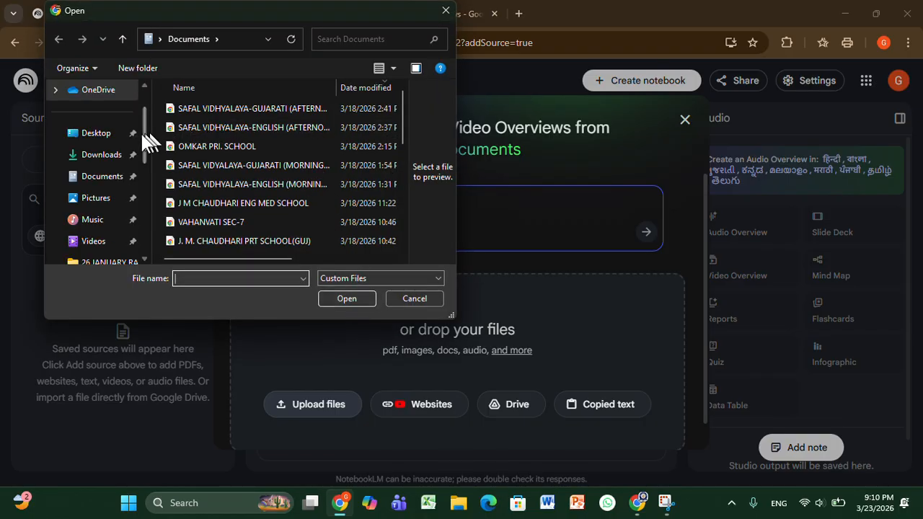
left_click(101, 137)
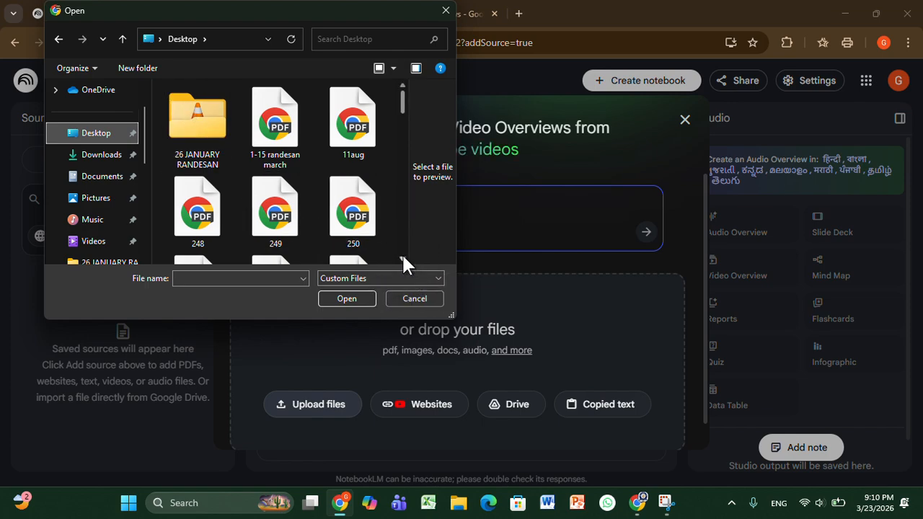
scroll(401, 252, "down", 3)
scroll(402, 254, "down", 1)
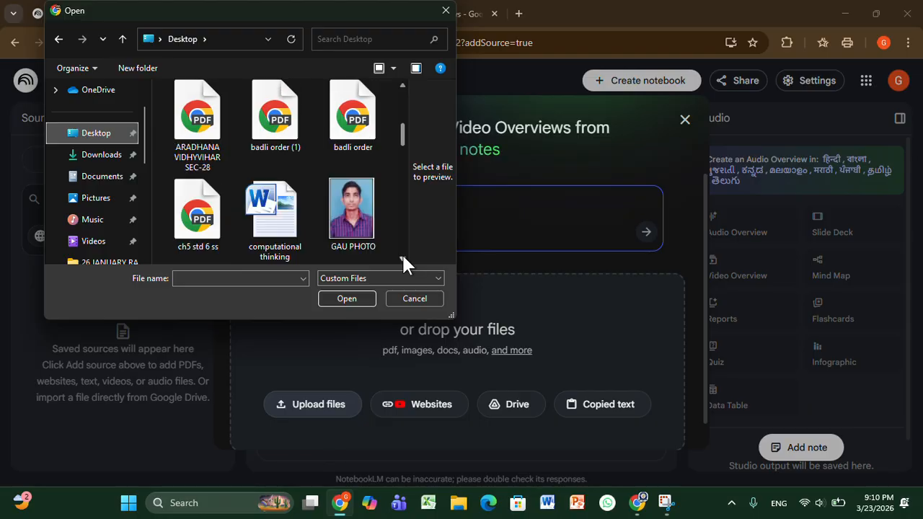
left_click(209, 229)
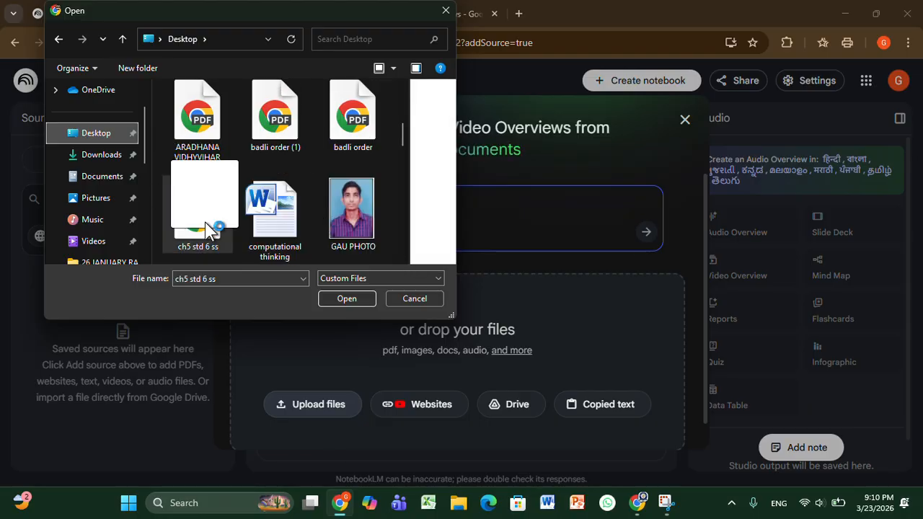
left_click(354, 299)
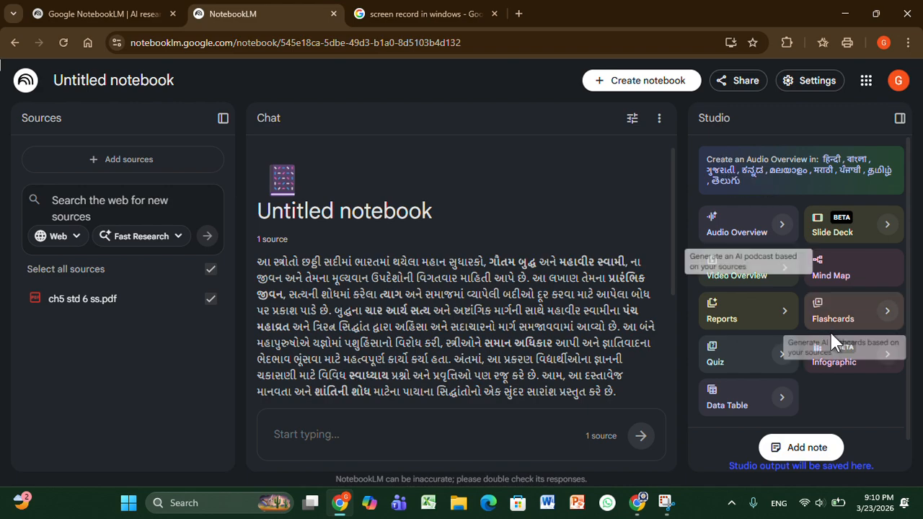
Generate a Gujarati (ગુજરાતી) Audio Overview in the Deep Dive format with Default length, leaving the focus prompt empty
left_click(728, 177)
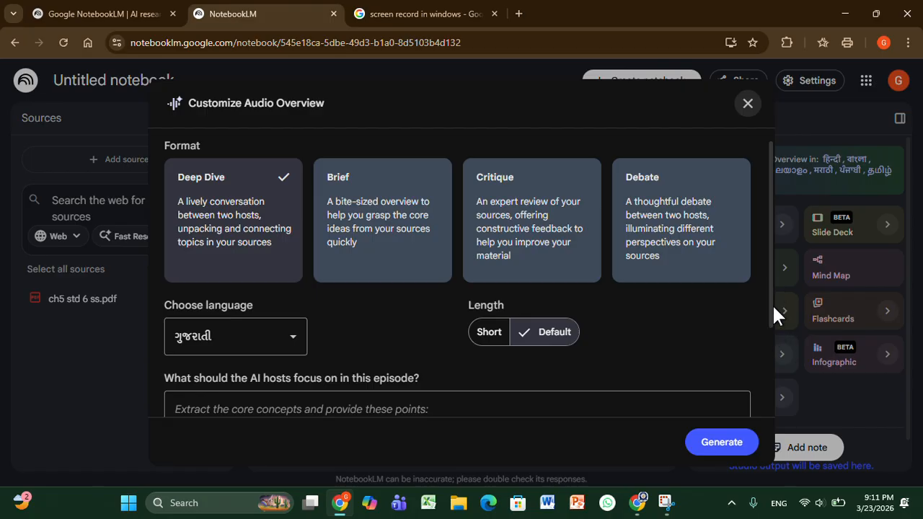
scroll(772, 317, "down", 2)
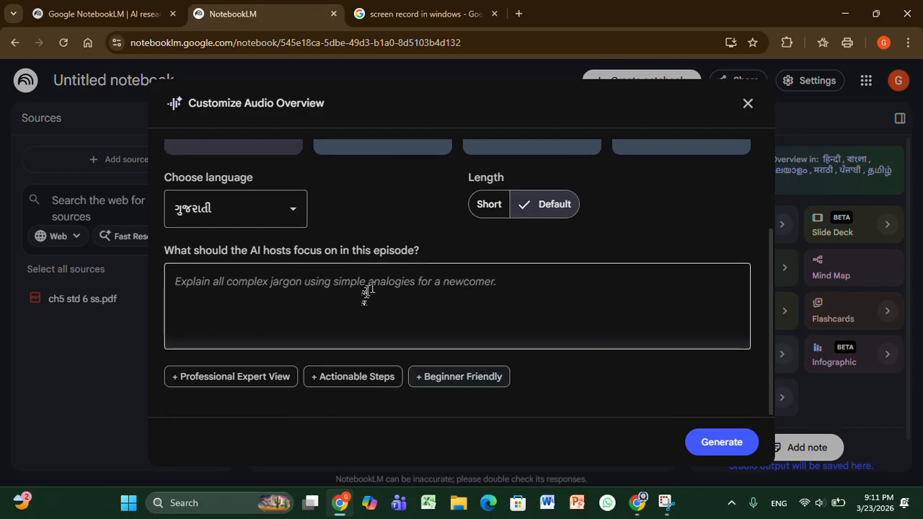
left_click(396, 307)
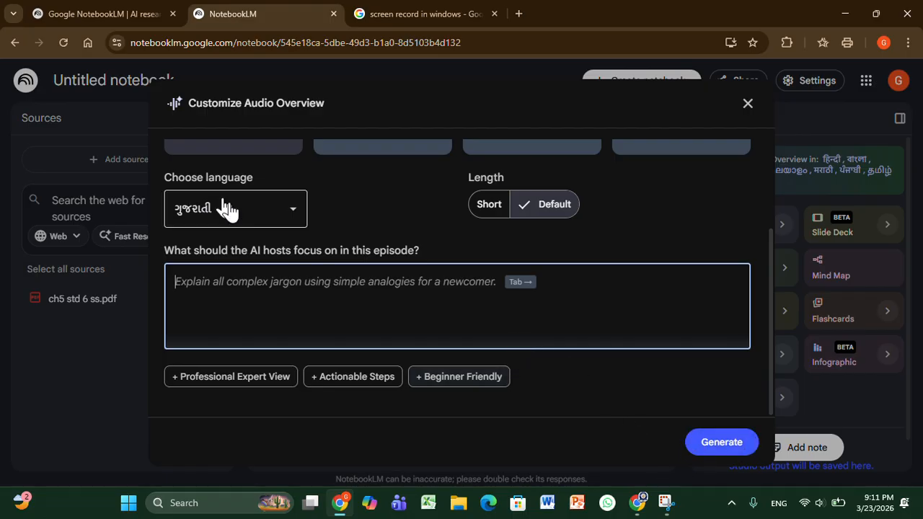
left_click(744, 454)
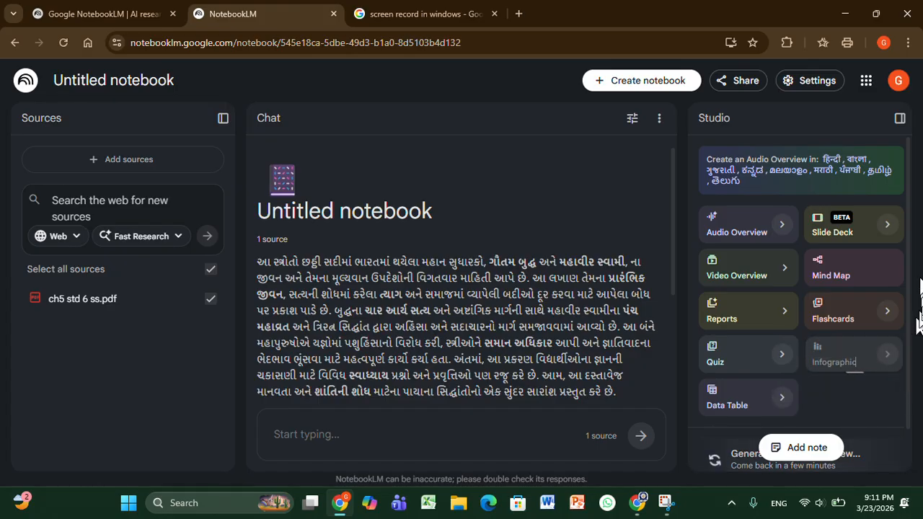
Browse the additional visual styles for a Gujarati Video Overview in the Explainer format and generate the video
scroll(912, 257, "down", 3)
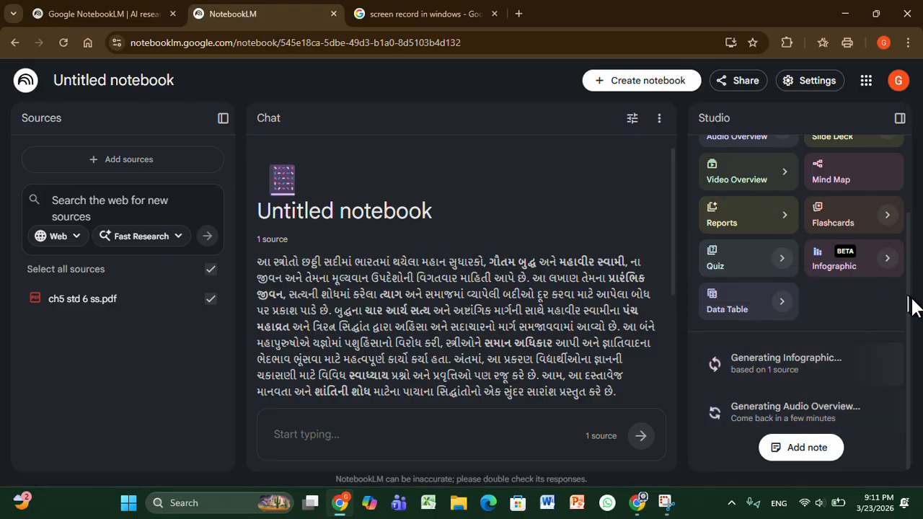
left_click_drag(912, 295, 912, 238)
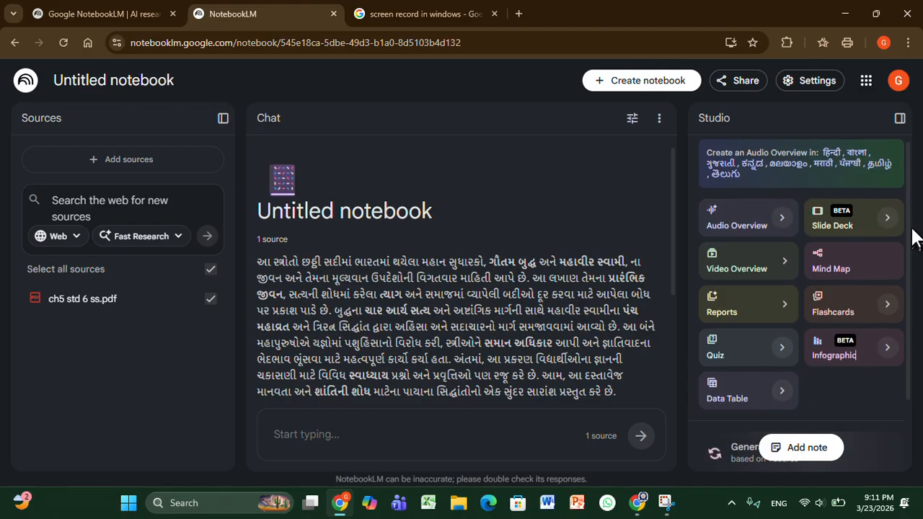
left_click(740, 268)
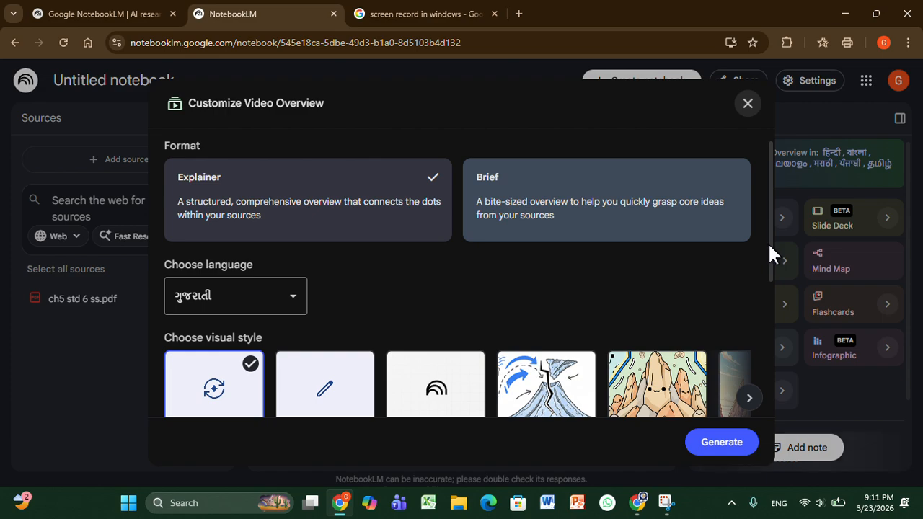
left_click_drag(768, 242, 760, 333)
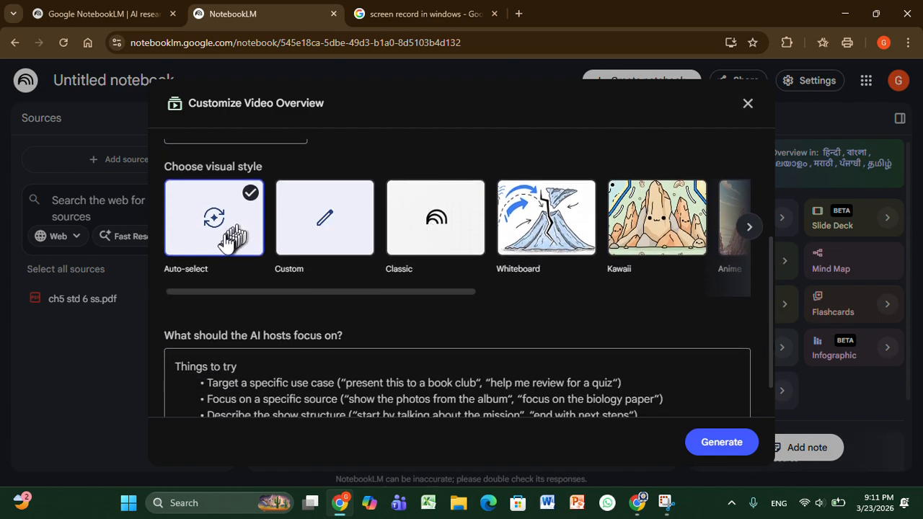
left_click(750, 229)
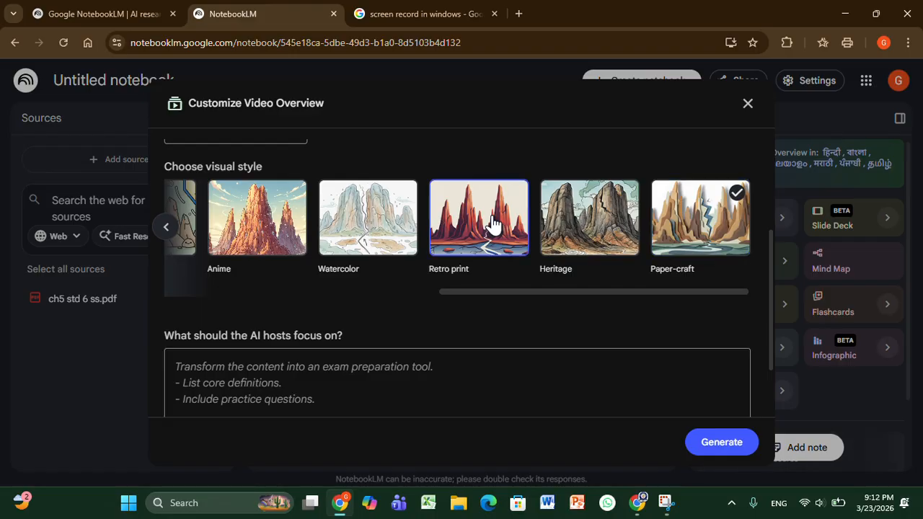
left_click(721, 443)
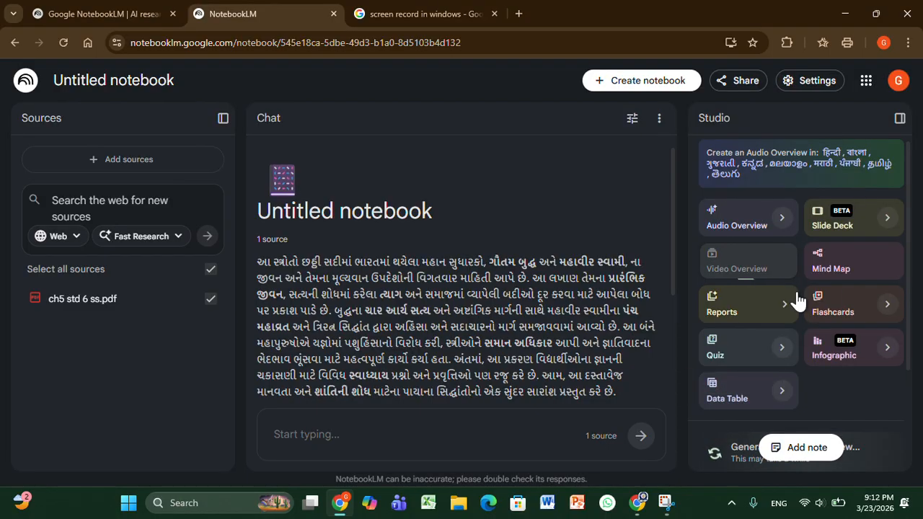
Generate a mind map and a set of flashcards from the uploaded source
left_click(841, 268)
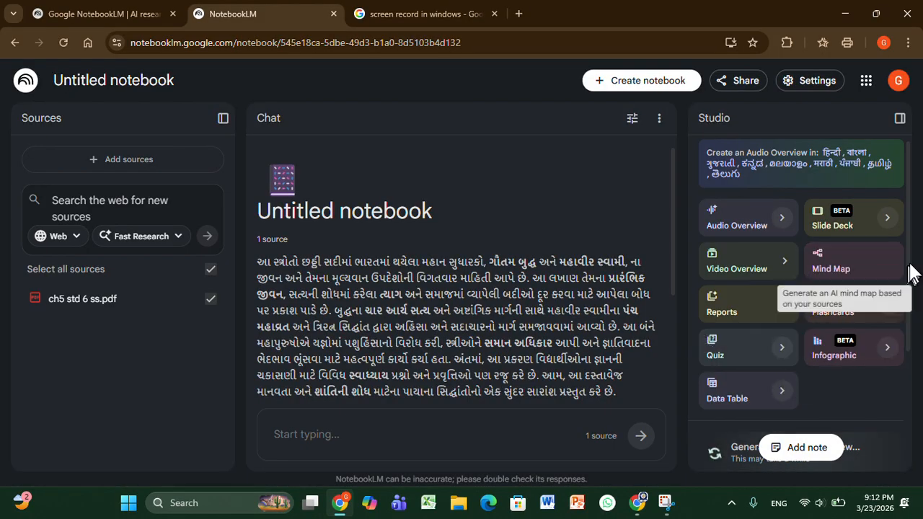
scroll(913, 263, "down", 3)
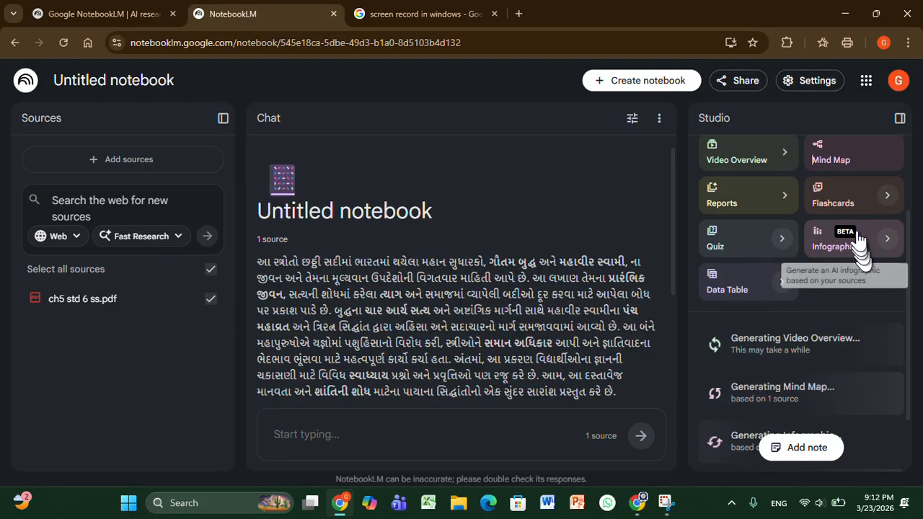
left_click(848, 202)
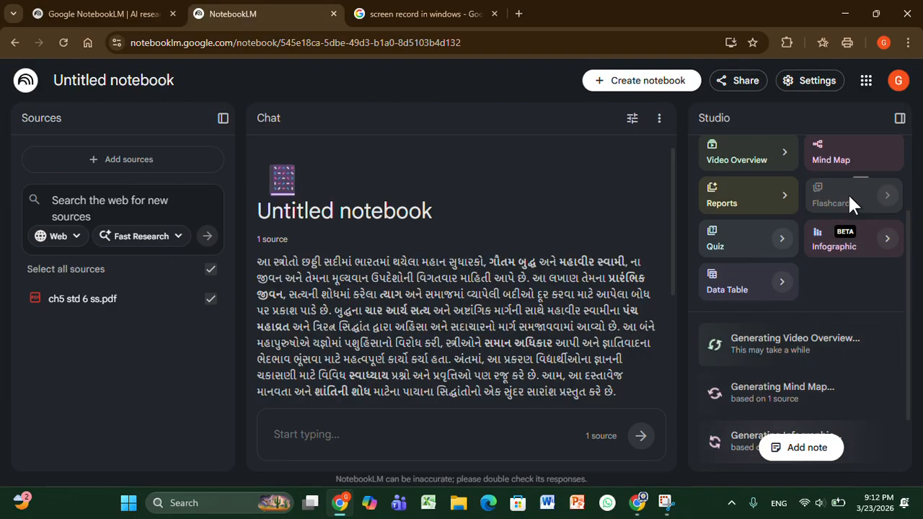
Create a report from the source in the Study Guide format
left_click(759, 198)
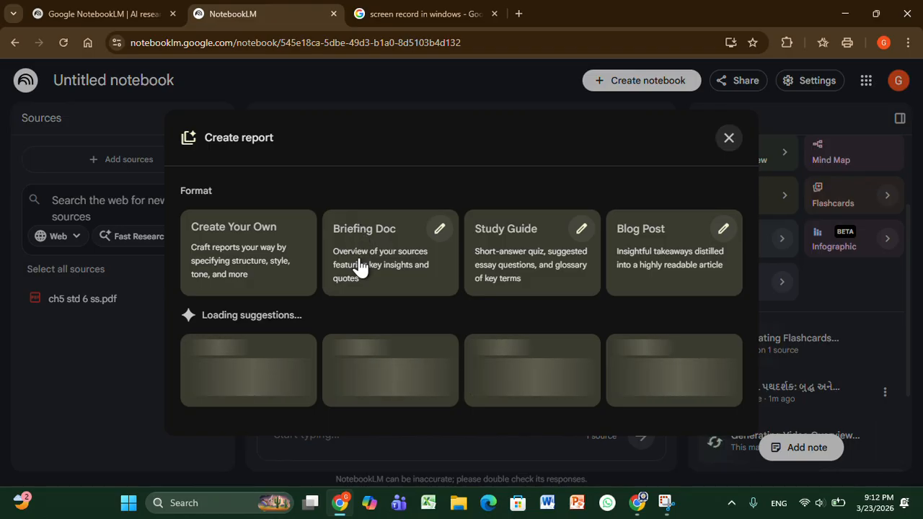
left_click(529, 268)
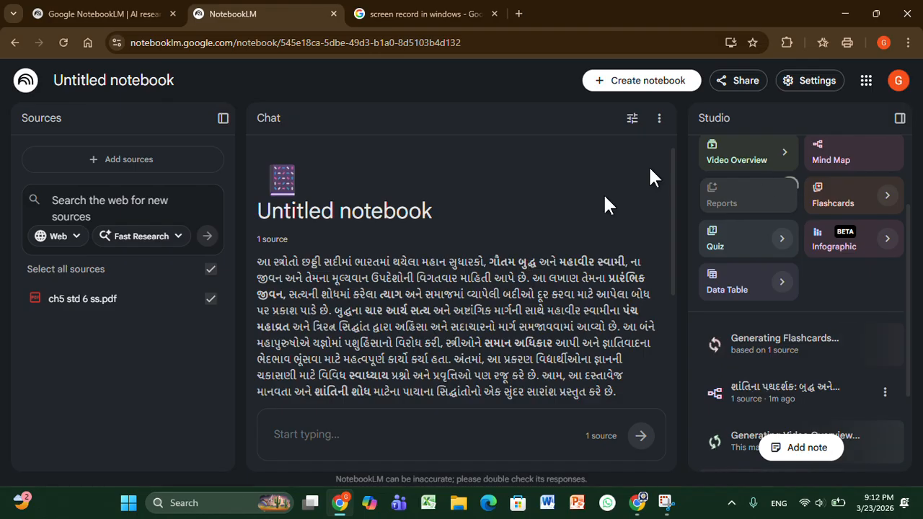
Generate a quiz and a data table from the uploaded source
left_click(750, 240)
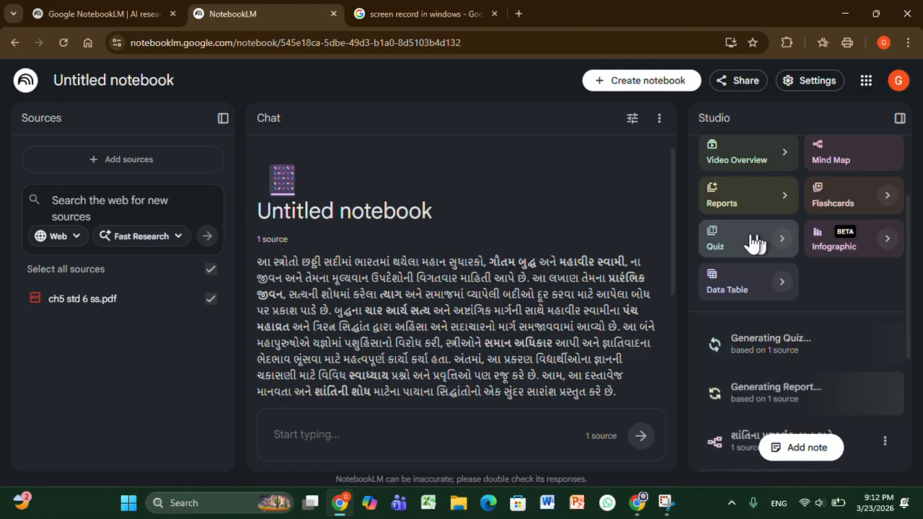
left_click(755, 287)
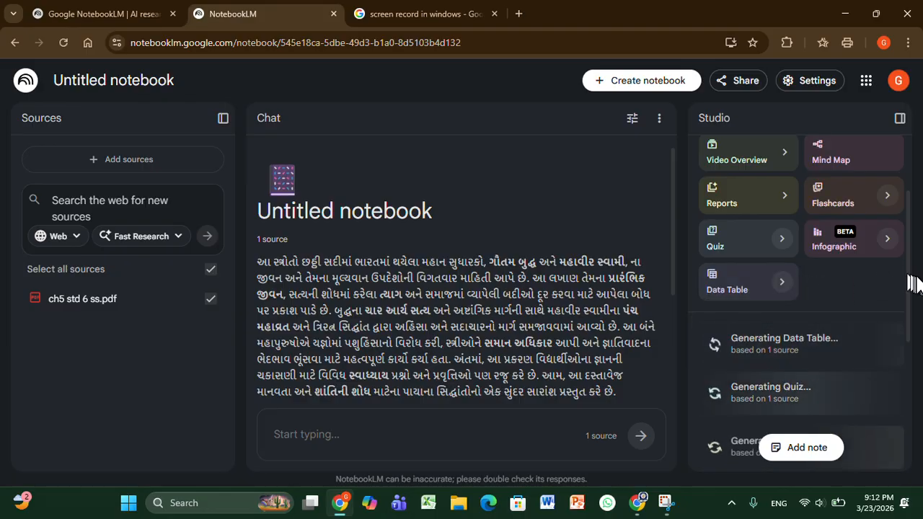
Open the generated mind map and have the chat discuss its root topic "શાંતિની શોધમાં: બુદ્ધ અને મહાવીર"
scroll(906, 281, "down", 3)
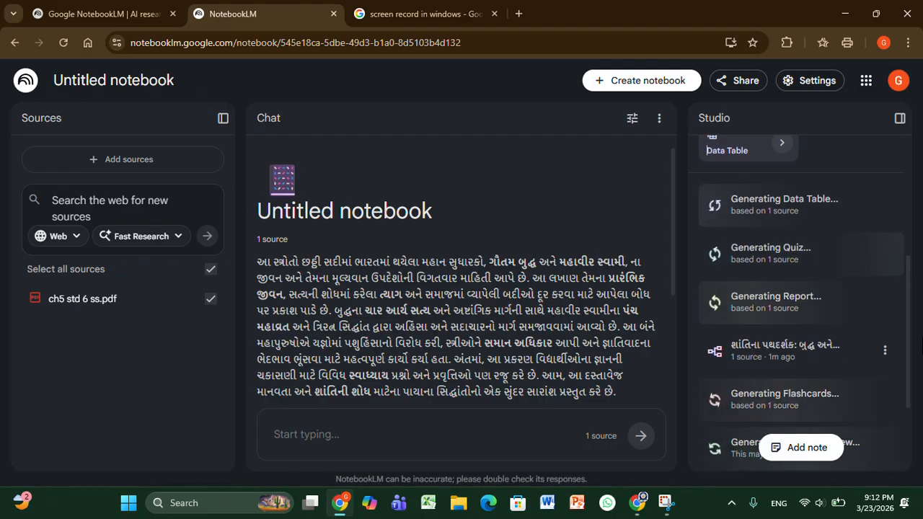
left_click_drag(921, 363, 922, 357)
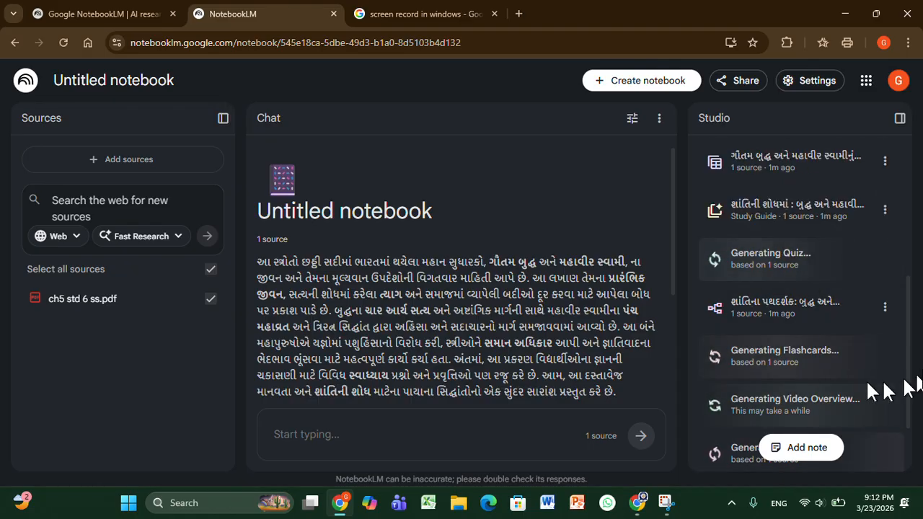
left_click_drag(913, 325, 917, 369)
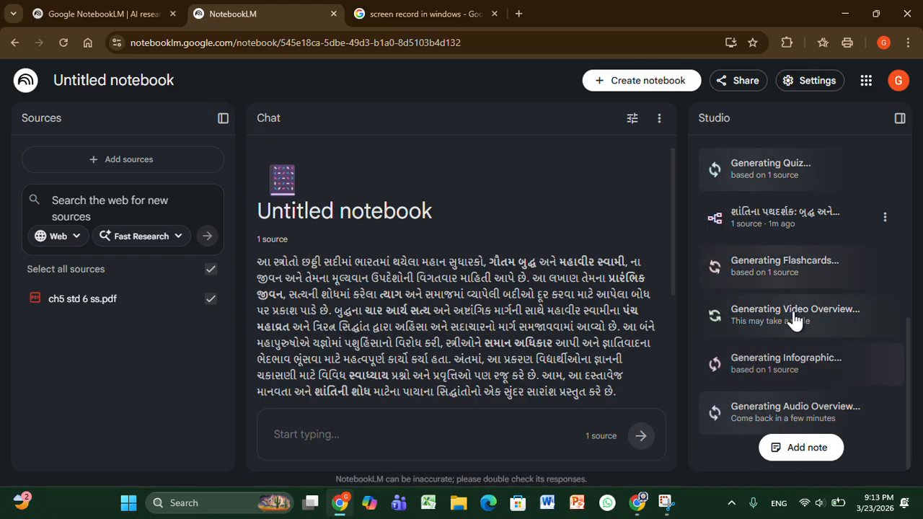
left_click(791, 222)
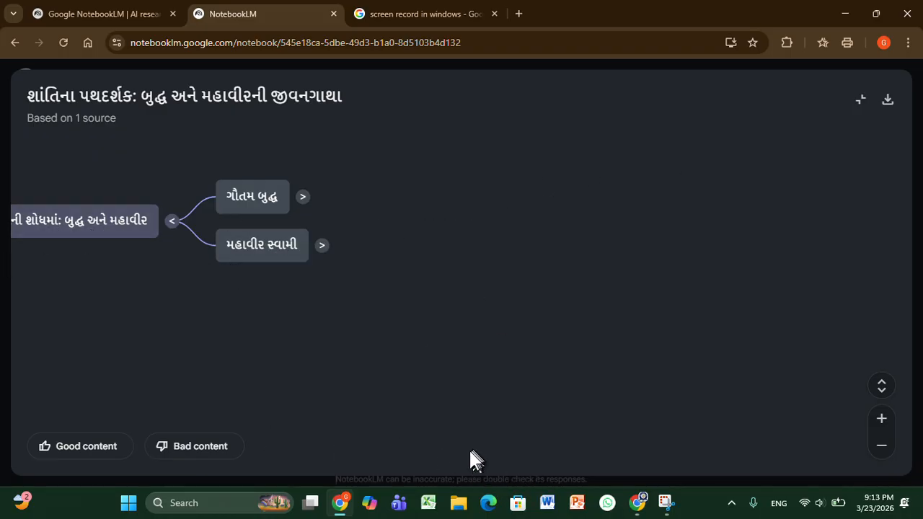
left_click(68, 224)
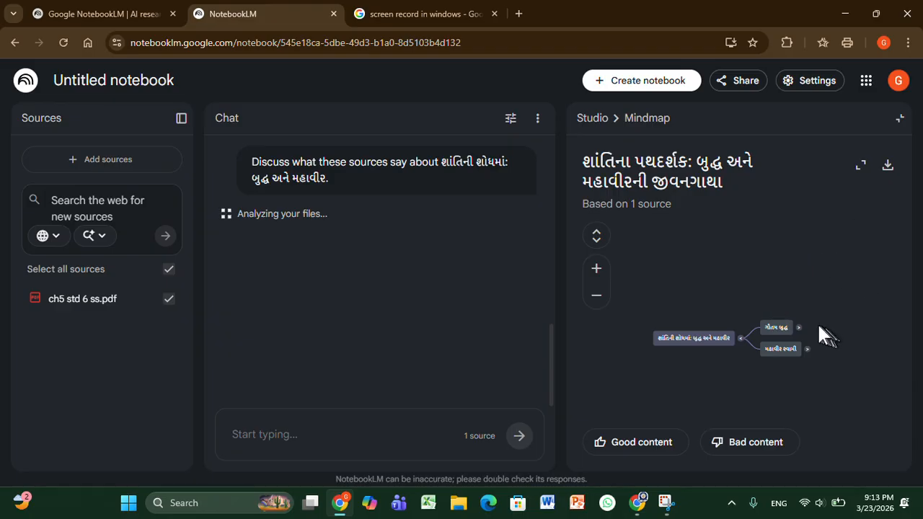
Expand the "ગૌતમ બુદ્ધ" branch of the mind map and show the map in full-screen view
left_click(798, 329)
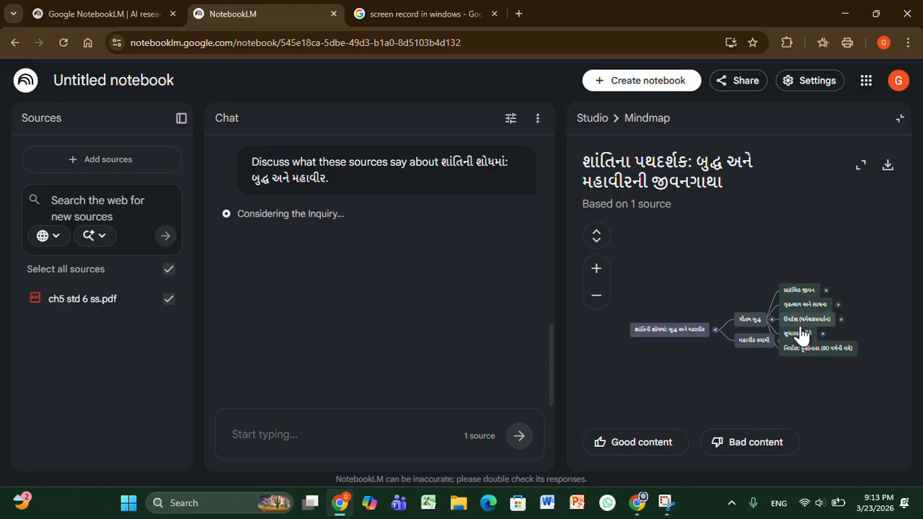
left_click(597, 271)
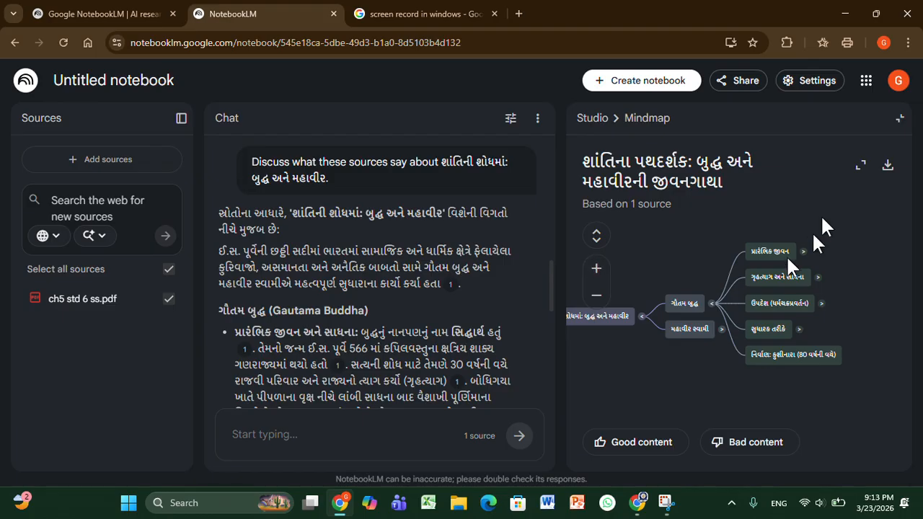
left_click(860, 168)
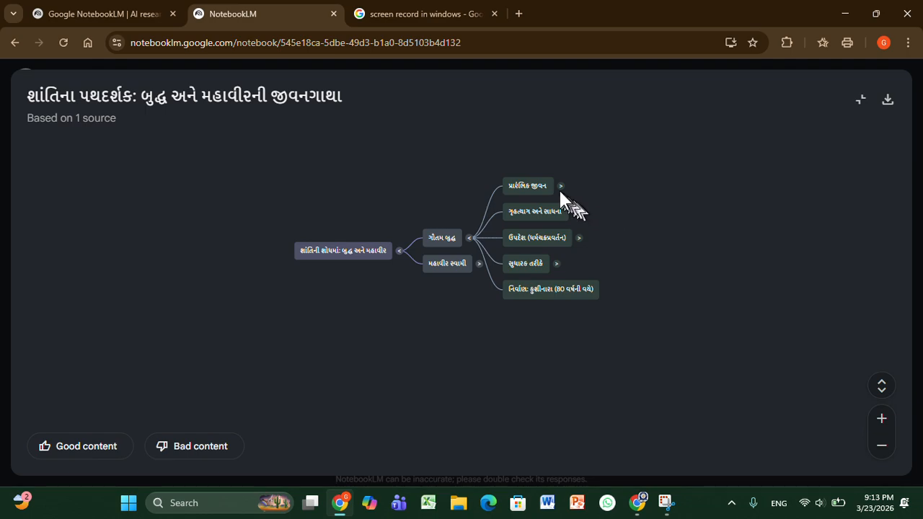
Expand the four collapsed sub-branches of "ગૌતમ બુદ્ધ", from "પ્રારંભિક જીવન" through "સુધારક તરીકે", to examine their details
left_click(560, 187)
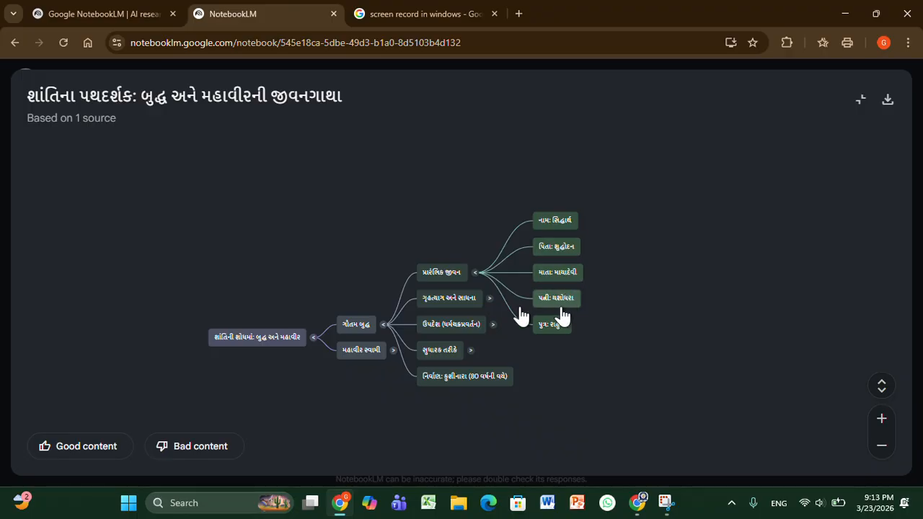
left_click(489, 299)
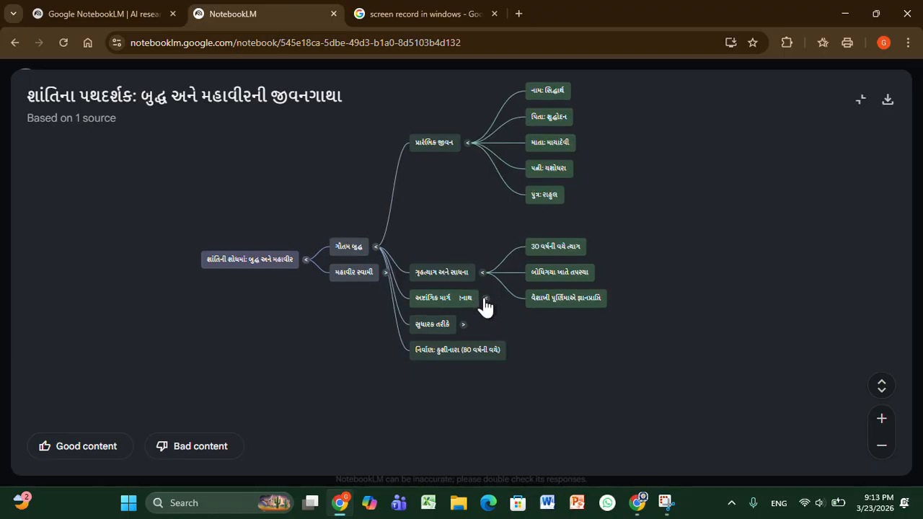
left_click(484, 300)
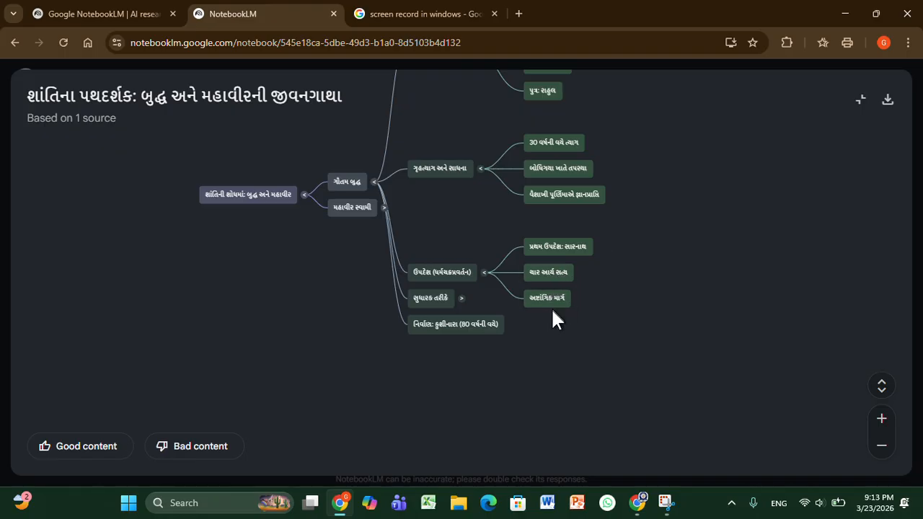
left_click(462, 299)
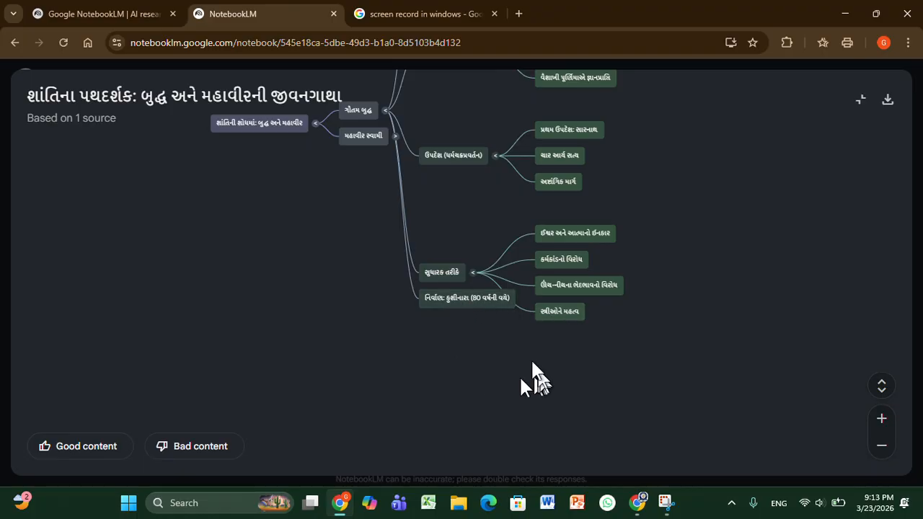
Expand the "મહાવીર સ્વામી" branch and its four collapsed sub-branches to examine their details, and close the mind map
left_click(394, 137)
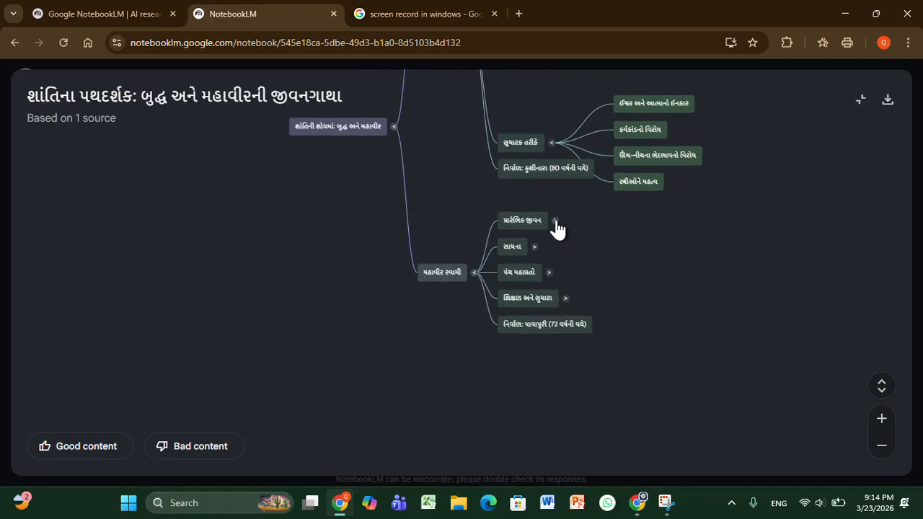
left_click(555, 221)
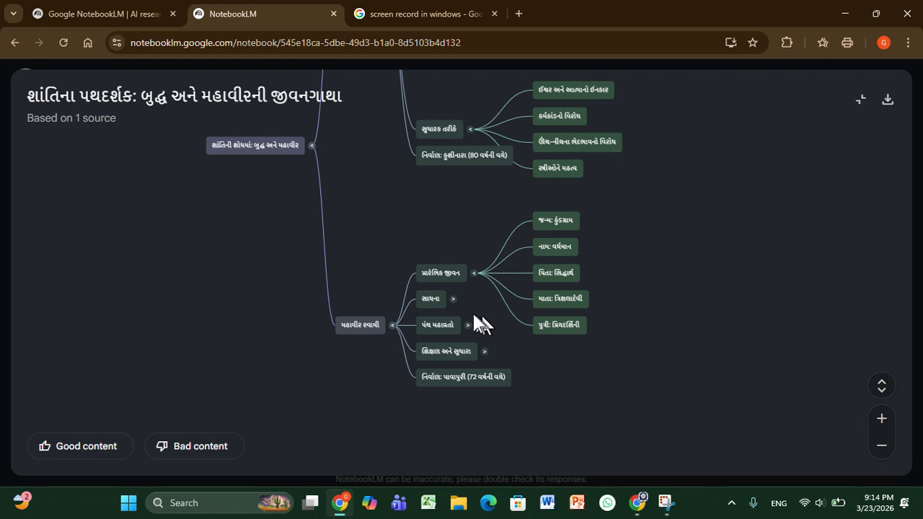
left_click(454, 299)
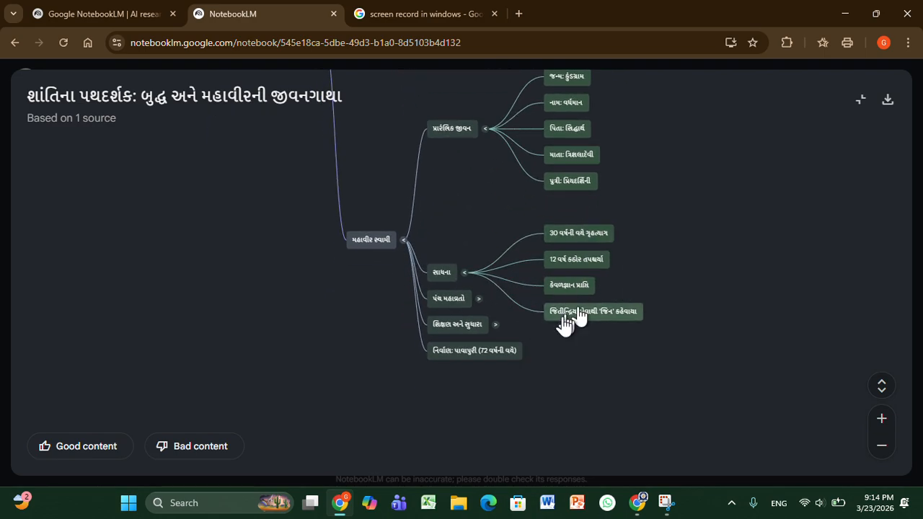
left_click(478, 299)
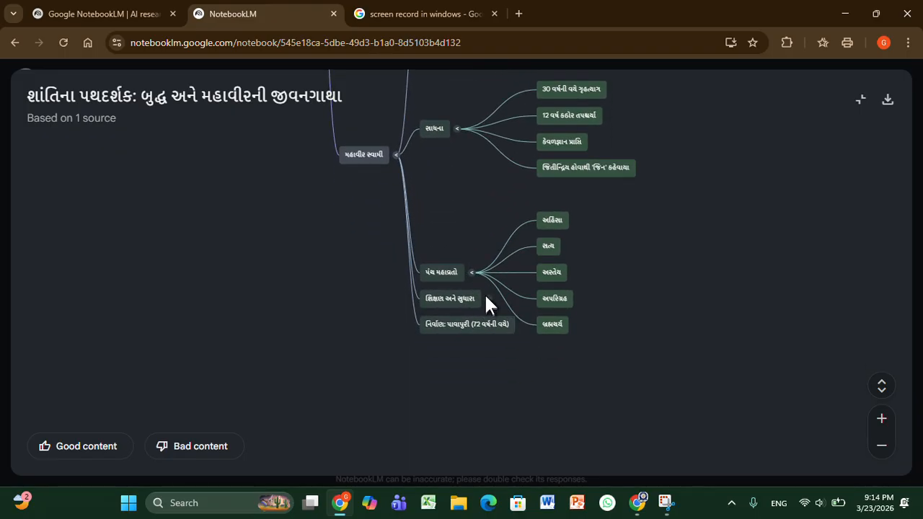
left_click(488, 299)
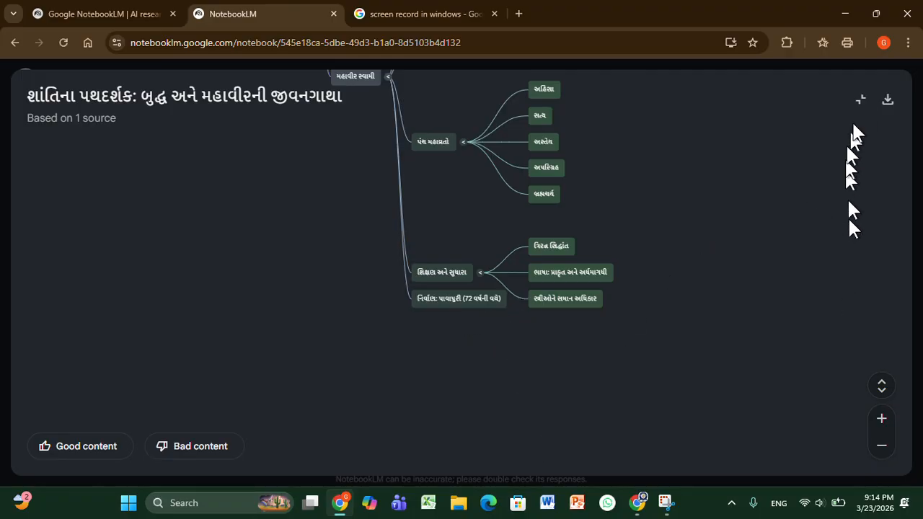
left_click(860, 101)
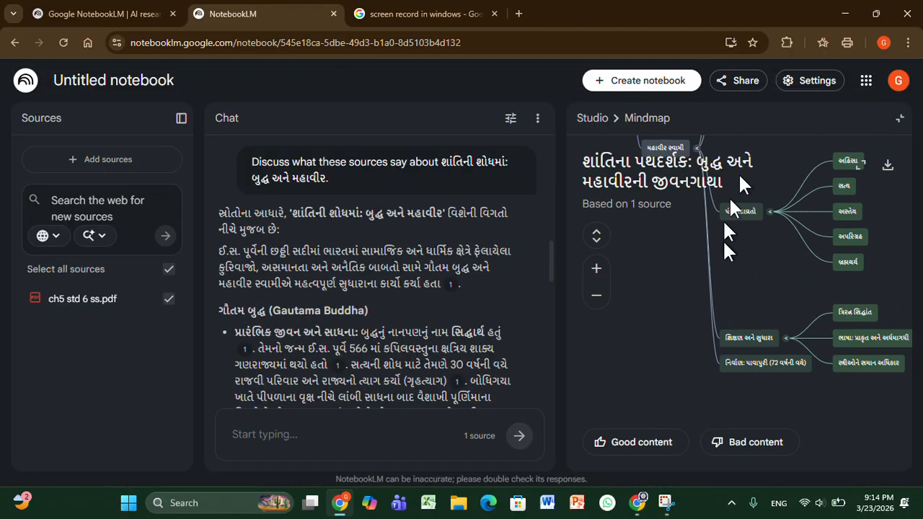
left_click(900, 119)
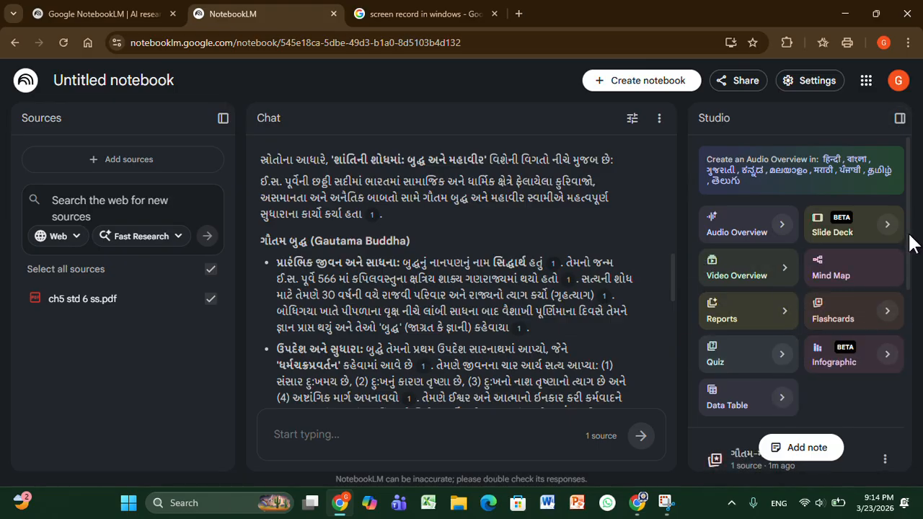
Open the generated study guide report on Buddha and Mahavira to view its contents, and return to the Studio overview
left_click_drag(908, 235, 921, 418)
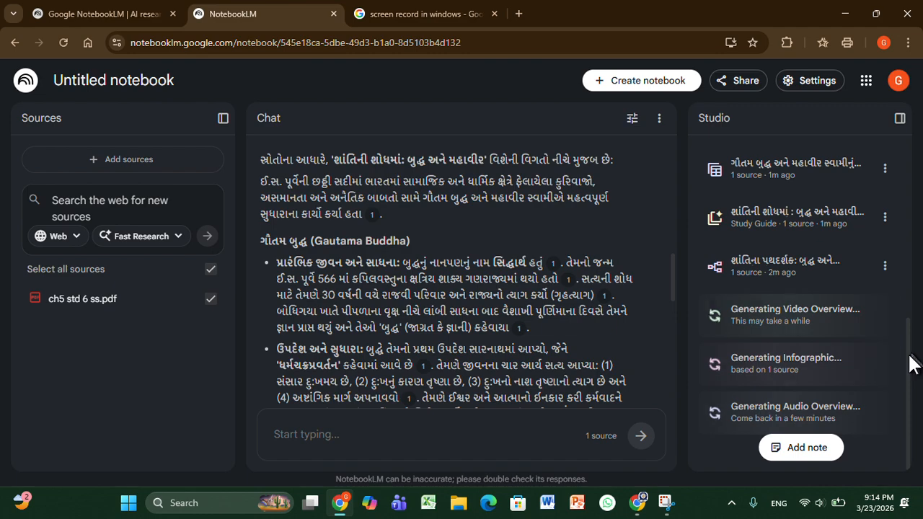
left_click_drag(909, 354, 903, 313)
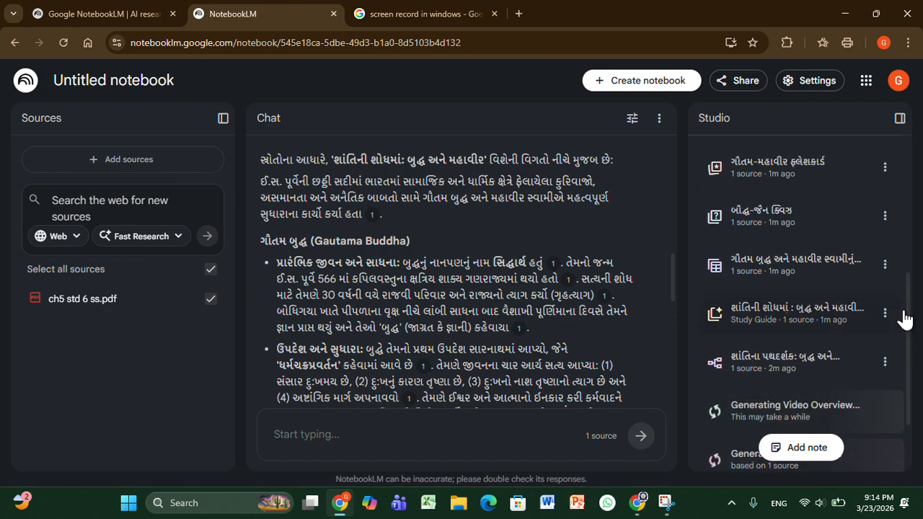
left_click(786, 321)
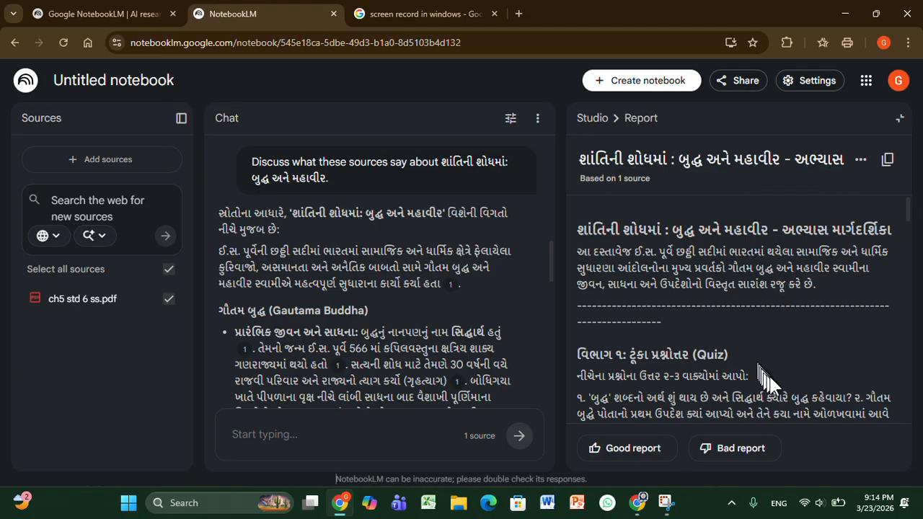
left_click(899, 118)
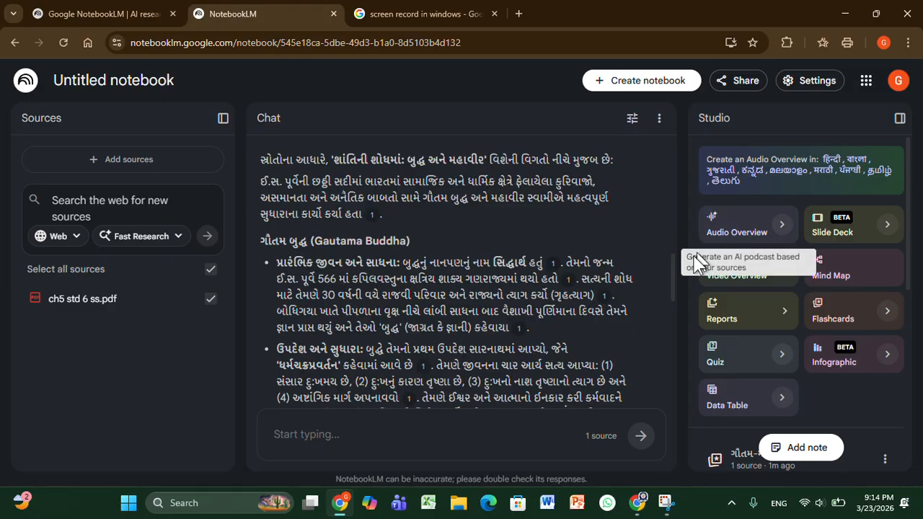
left_click_drag(670, 282, 690, 260)
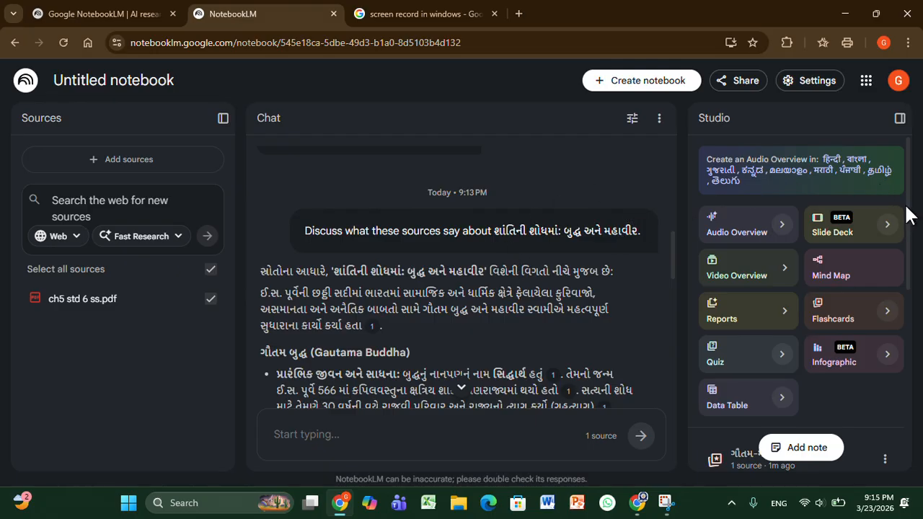
Open the quiz "બૌદ્ધ-જૈન ક્વિઝ" in full-screen view and answer question 1 with "સિદ્ધાર્થ"
left_click_drag(907, 214, 920, 335)
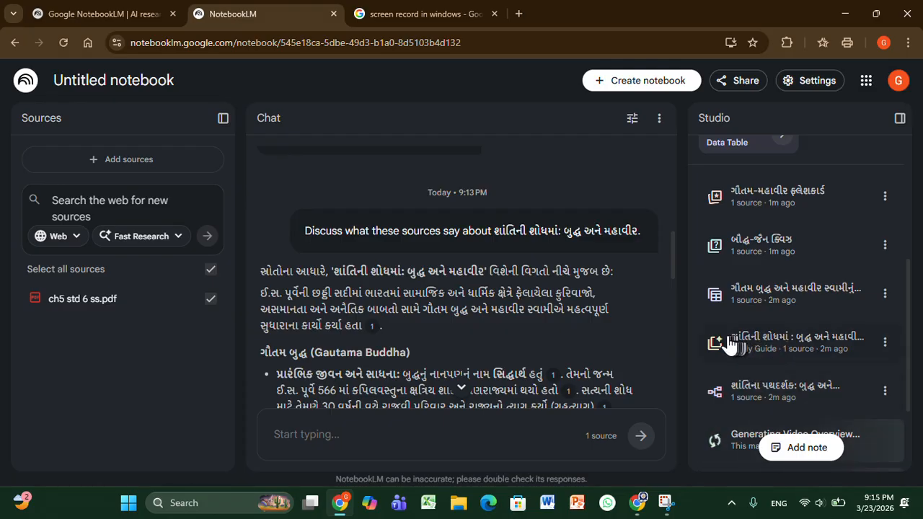
left_click(777, 260)
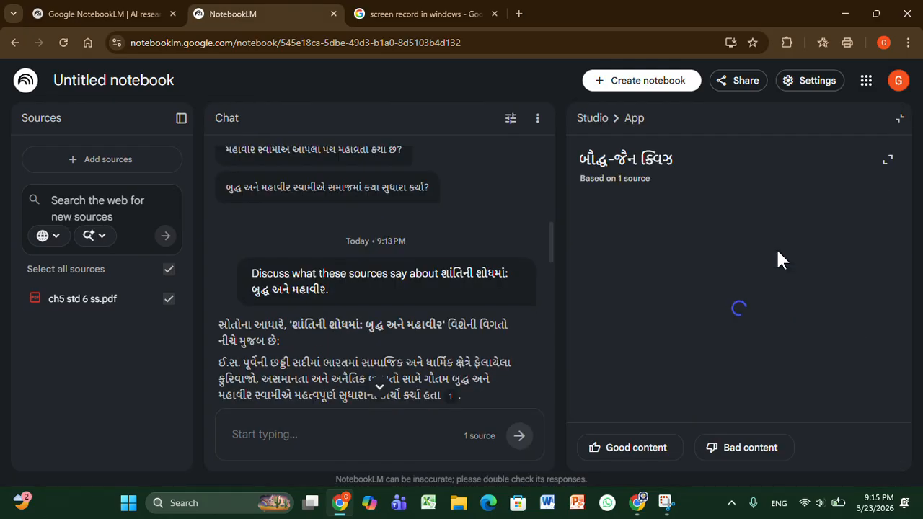
left_click(889, 162)
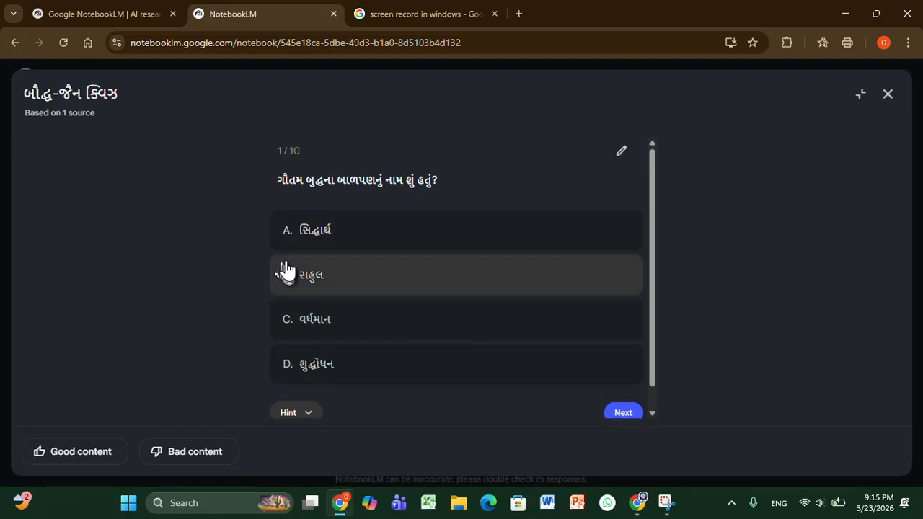
left_click(330, 231)
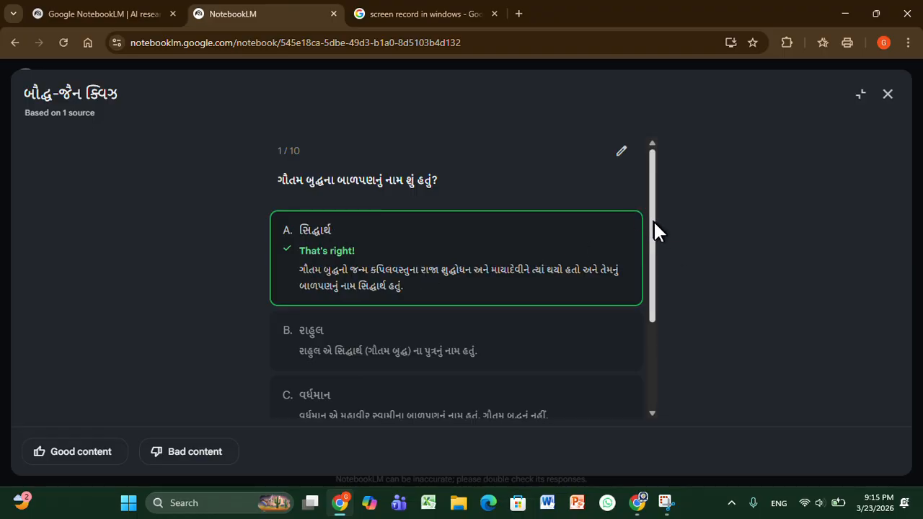
left_click_drag(651, 220, 658, 339)
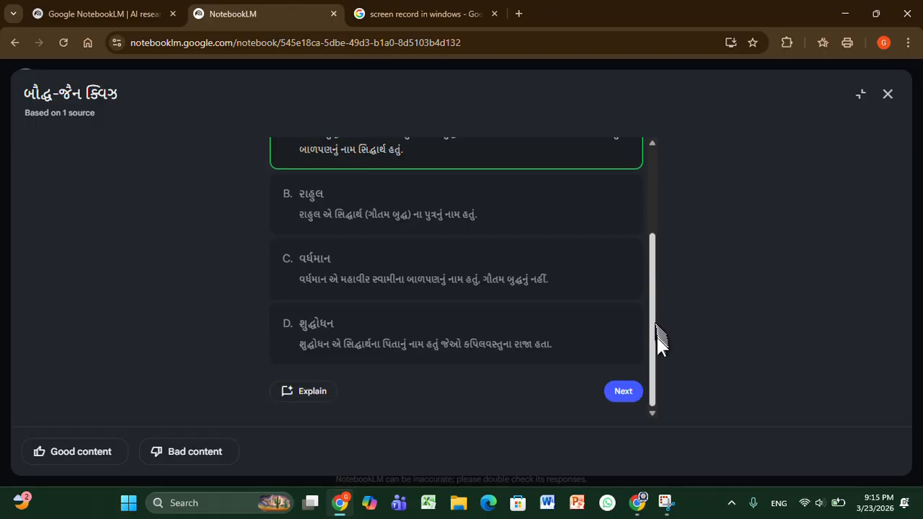
left_click(623, 393)
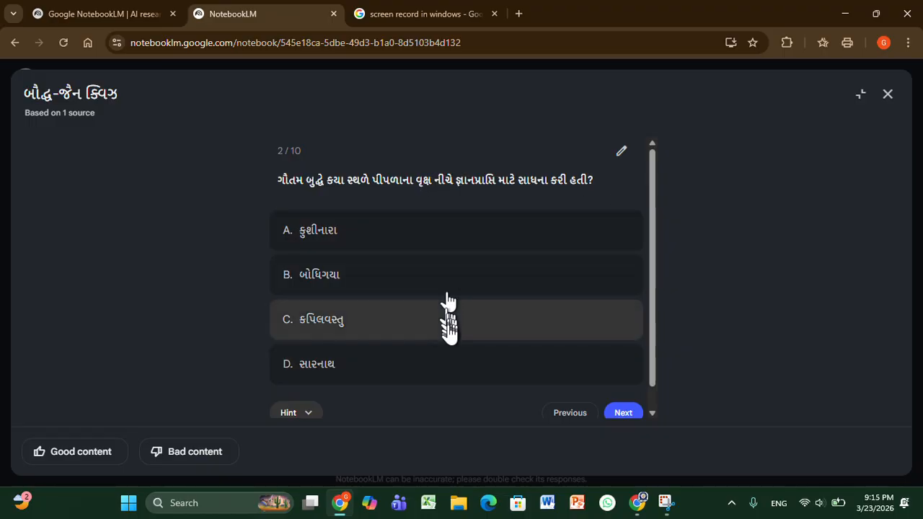
Answer quiz question 2 with "બોધિગયા" and question 3 with "ત્રિરત્ન", and close the quiz
left_click(410, 278)
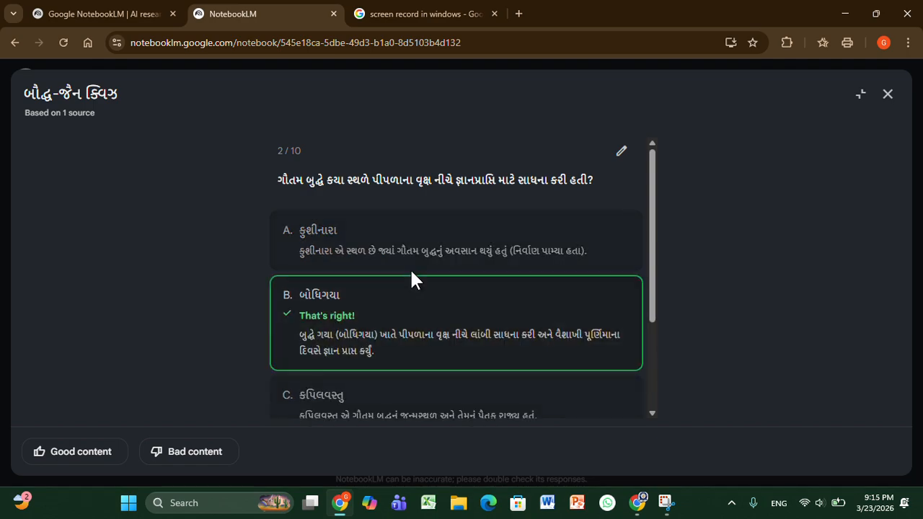
left_click(652, 413)
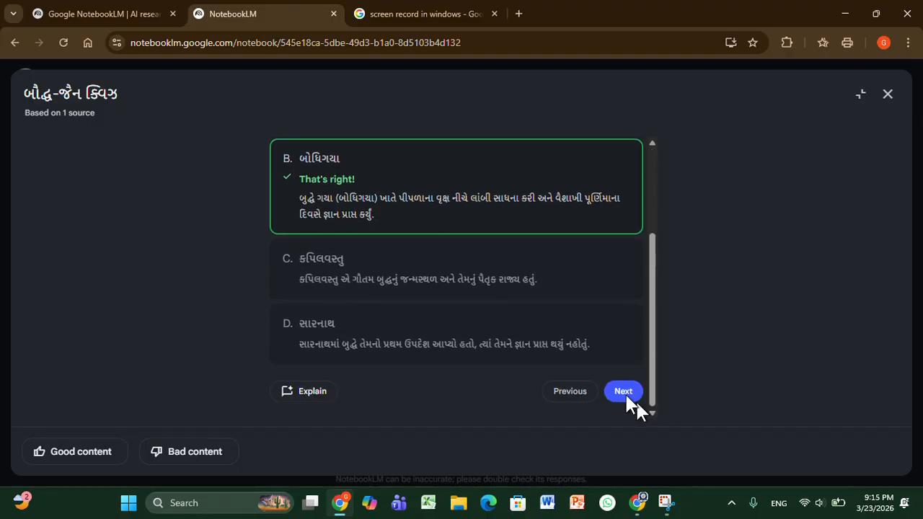
left_click(623, 391)
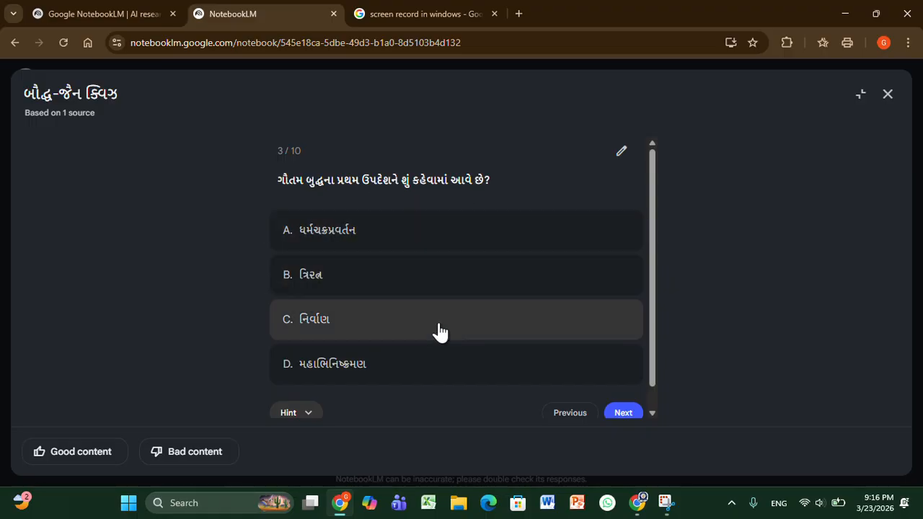
left_click(416, 283)
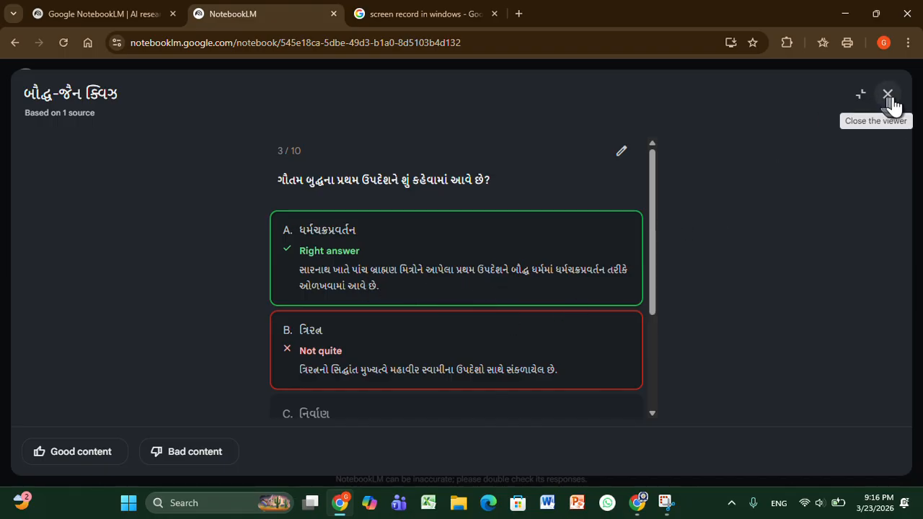
scroll(651, 302, "down", 3)
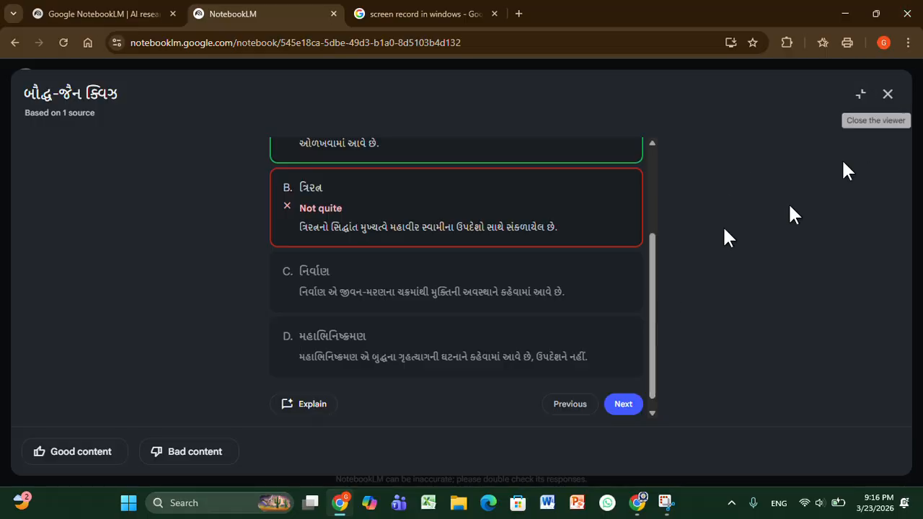
left_click(888, 94)
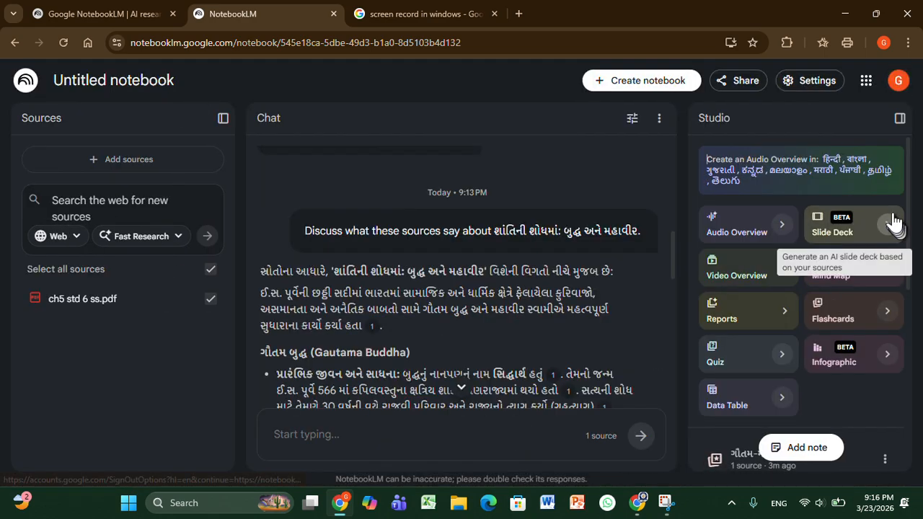
Open the flashcard set "ગૌતમ-મહાવીર ફ્લેશકાર્ડ" in full-screen view and reveal the answer of the first card
left_click_drag(914, 253, 921, 332)
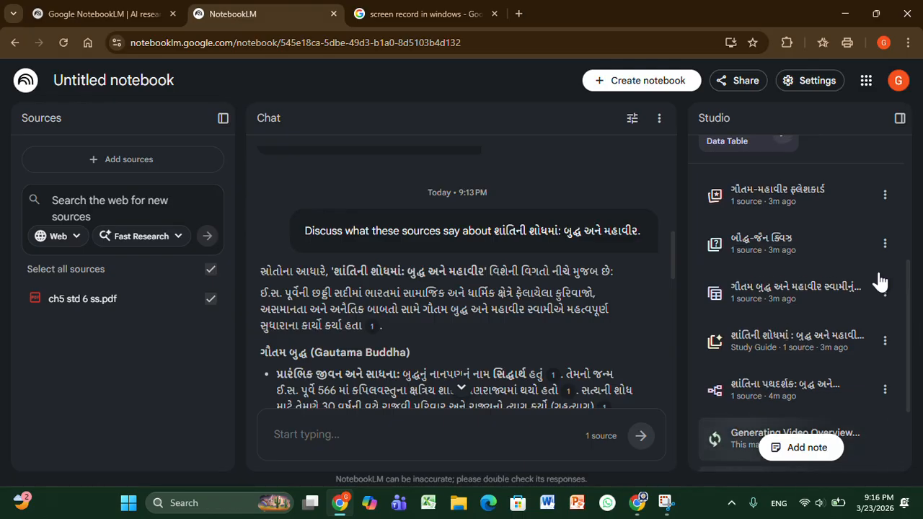
left_click(807, 195)
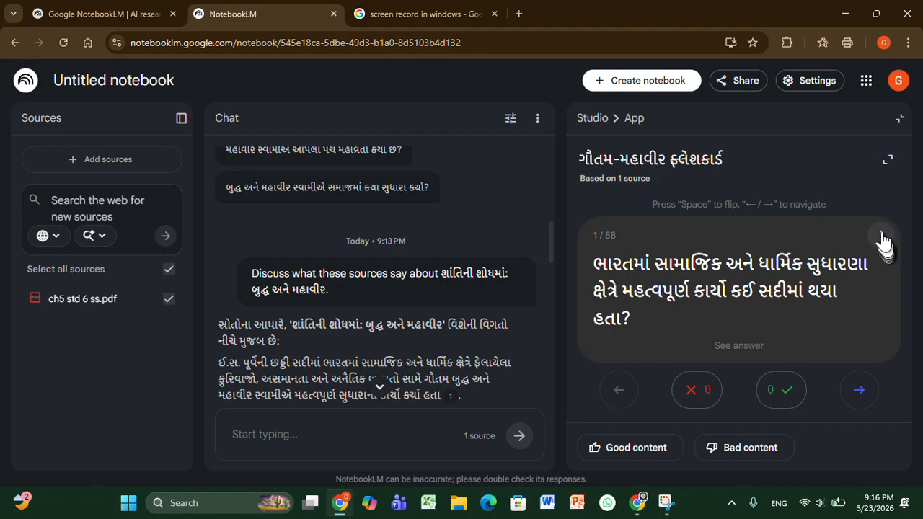
left_click(887, 159)
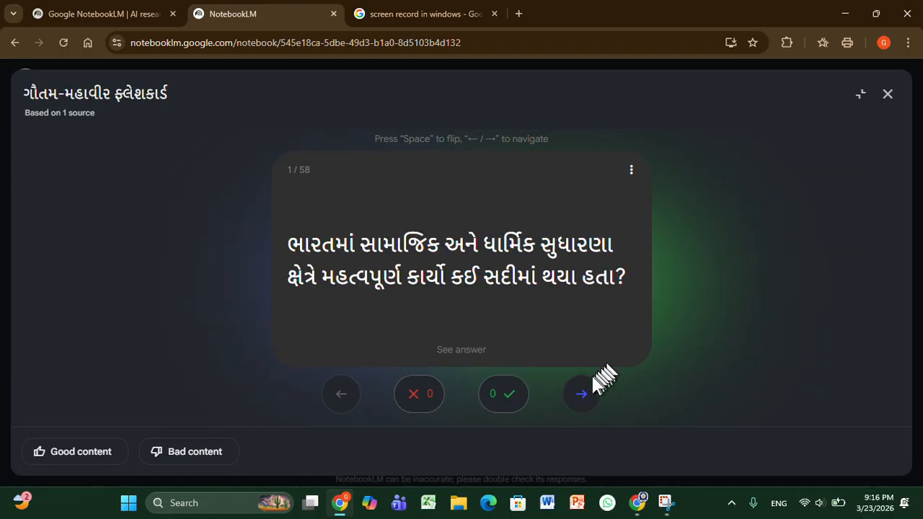
left_click(468, 356)
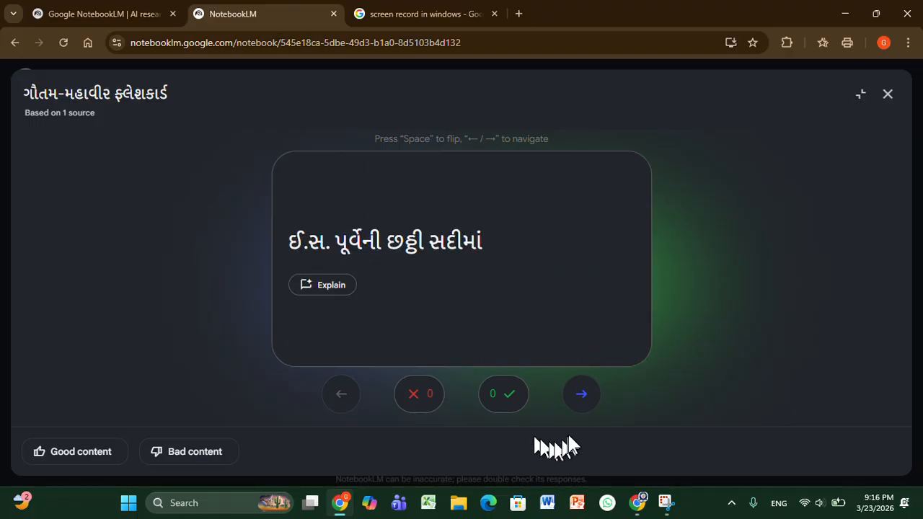
Reveal the answers of the second and third flashcards, and close the flashcard set
left_click(585, 393)
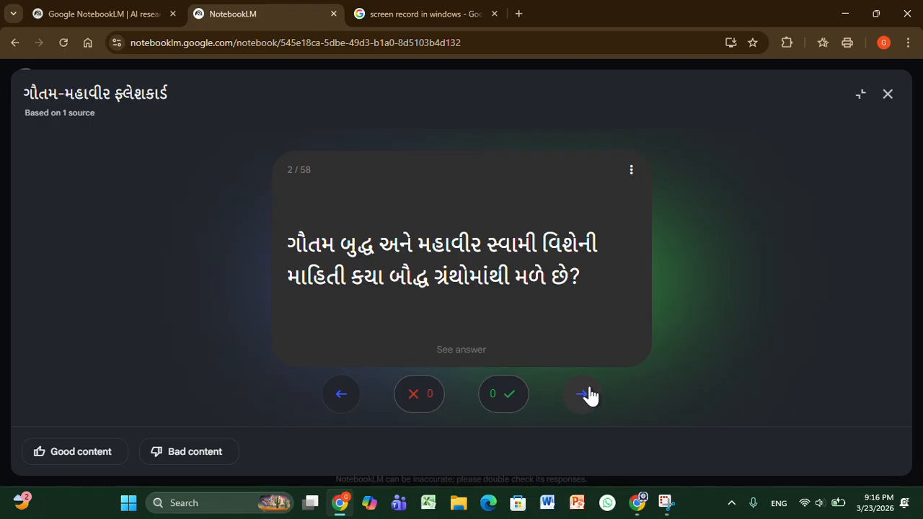
left_click(459, 354)
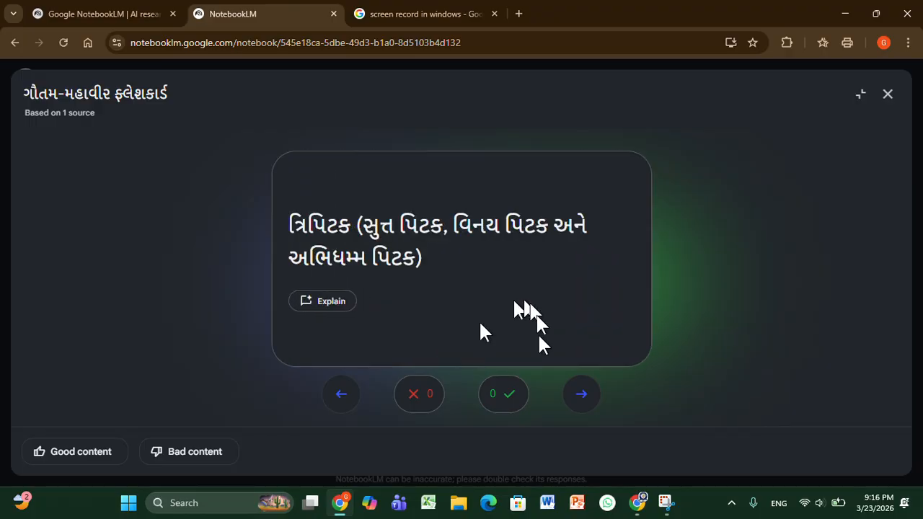
left_click(577, 396)
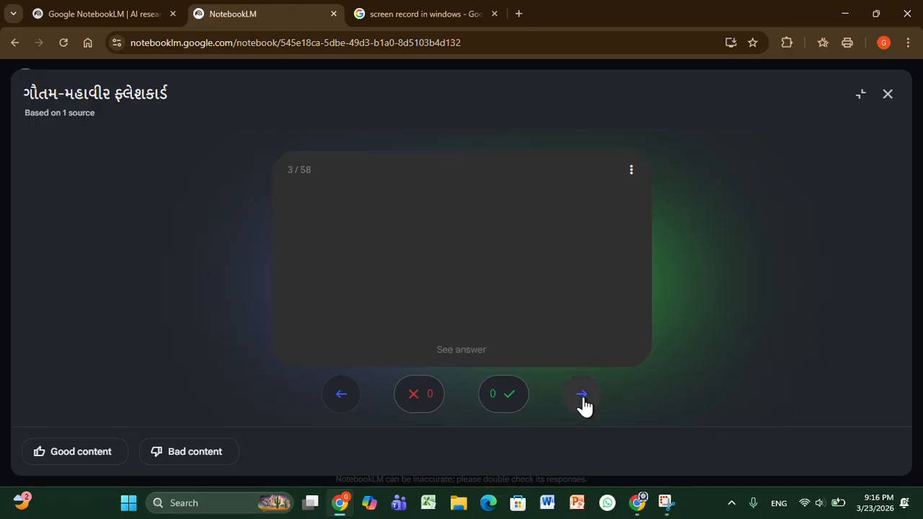
left_click(488, 359)
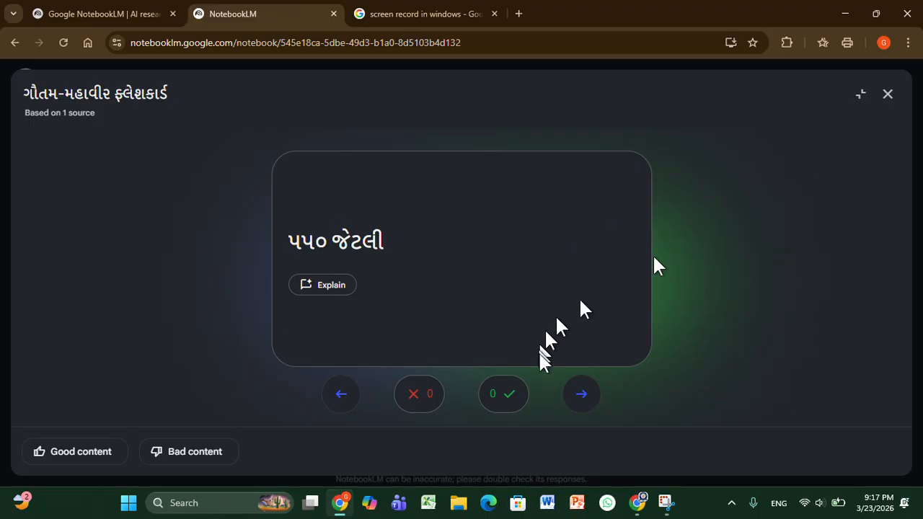
left_click(888, 95)
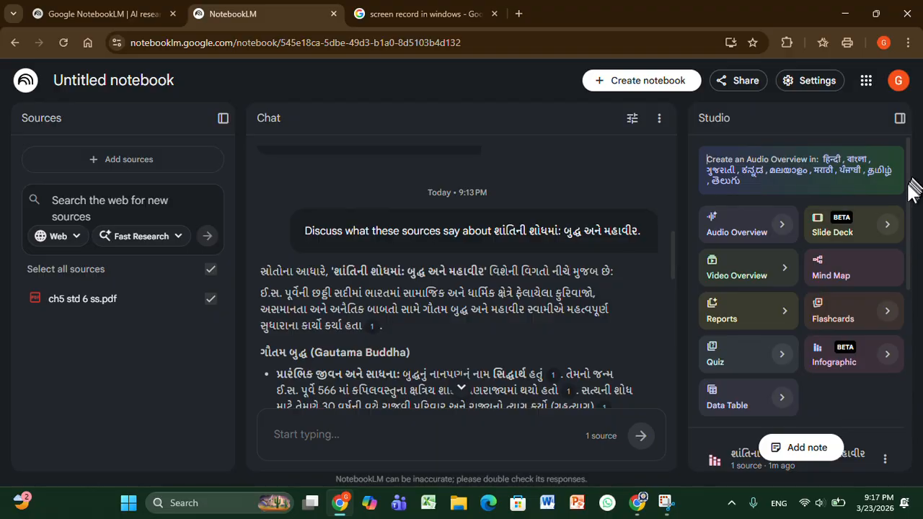
Reopen the generated mind map on Buddha and Mahavira from the list of Studio outputs
left_click_drag(910, 195, 920, 388)
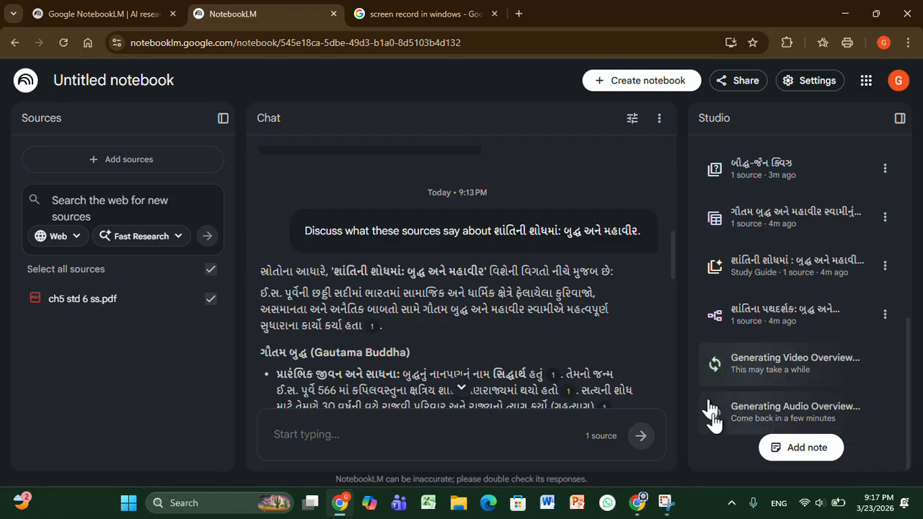
left_click(798, 333)
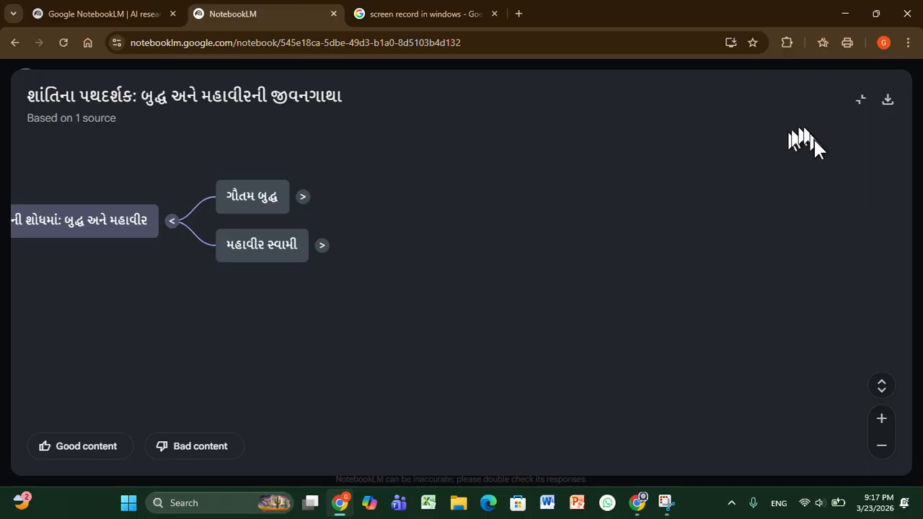
Close the mind map and open the generated infographic "શાંતિના પથદર્શક: બુદ્ધ અને મહાવીર" from the Studio outputs
left_click(860, 105)
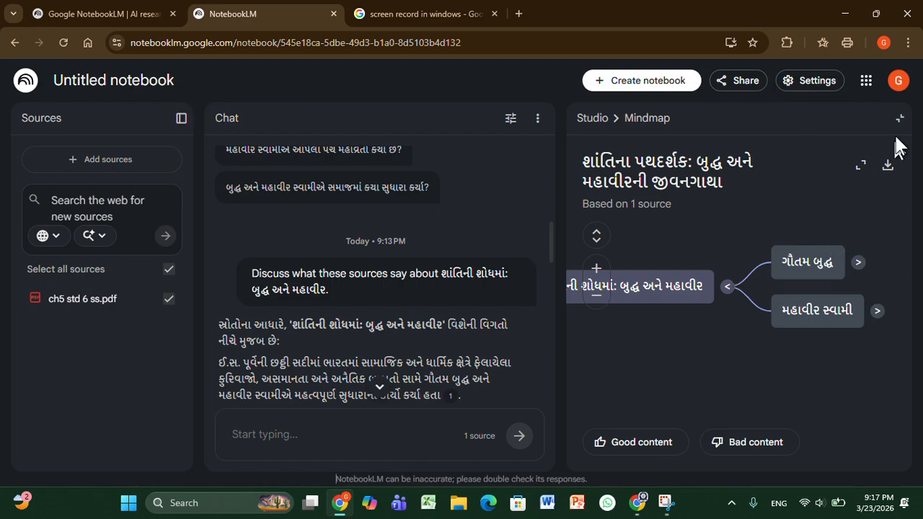
left_click(900, 120)
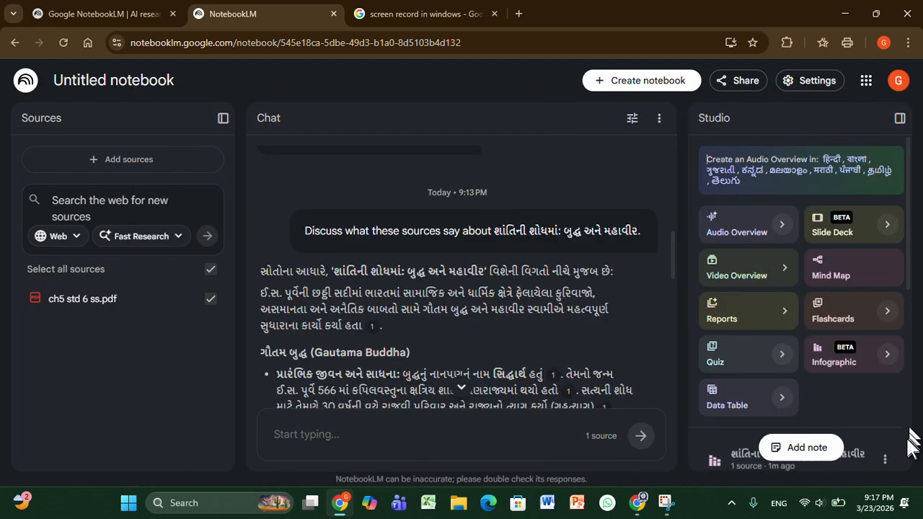
left_click_drag(910, 266, 911, 382)
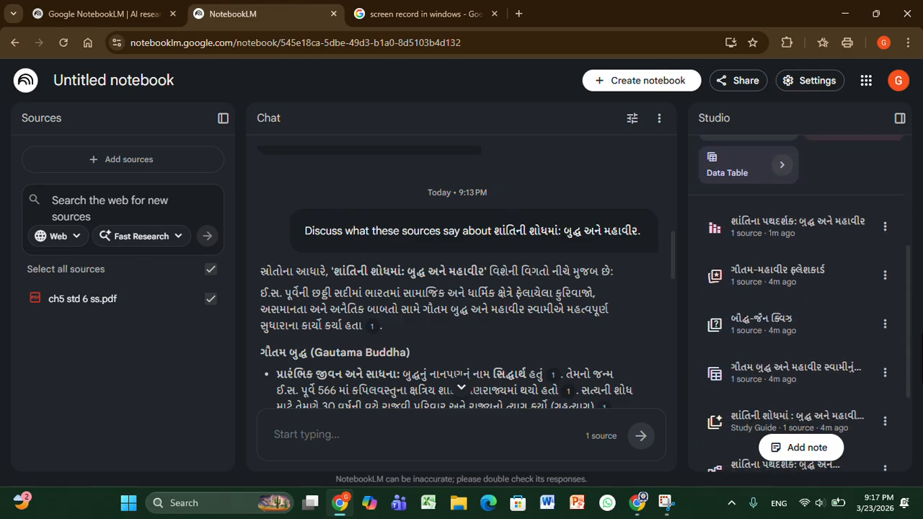
left_click(764, 225)
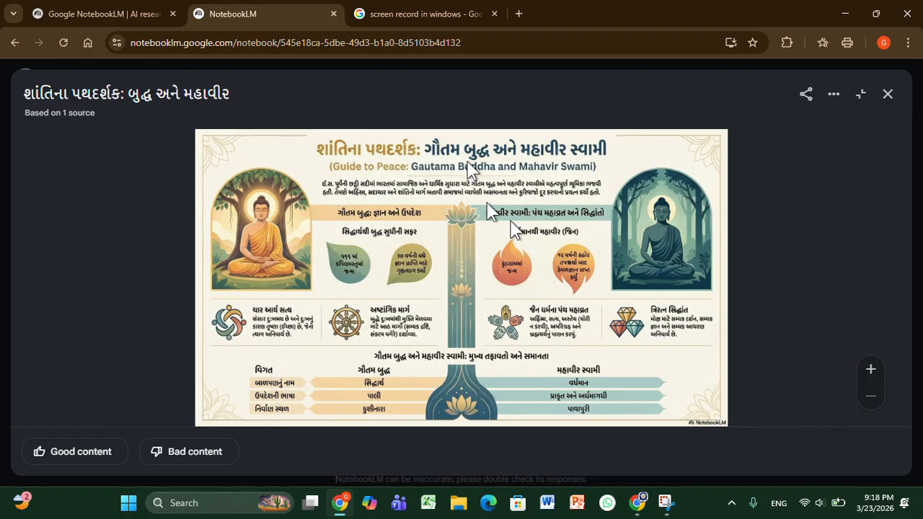
left_click(807, 97)
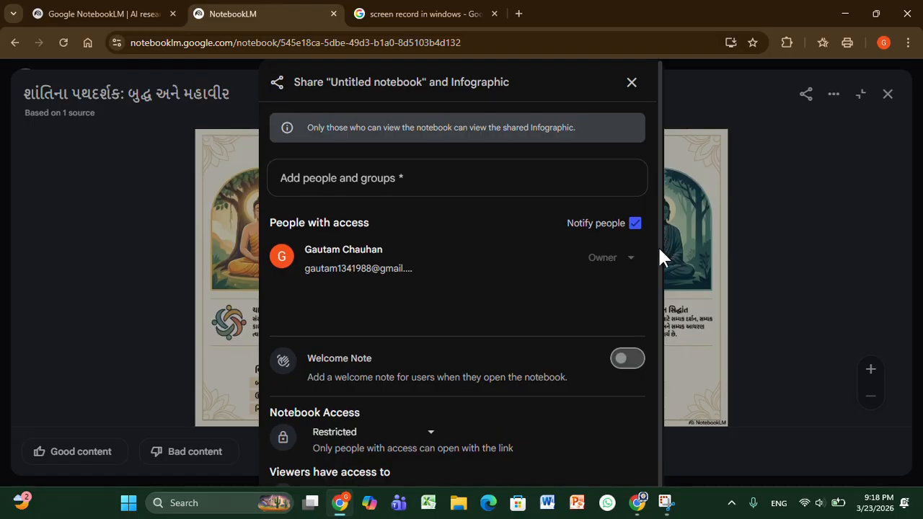
scroll(658, 245, "down", 1)
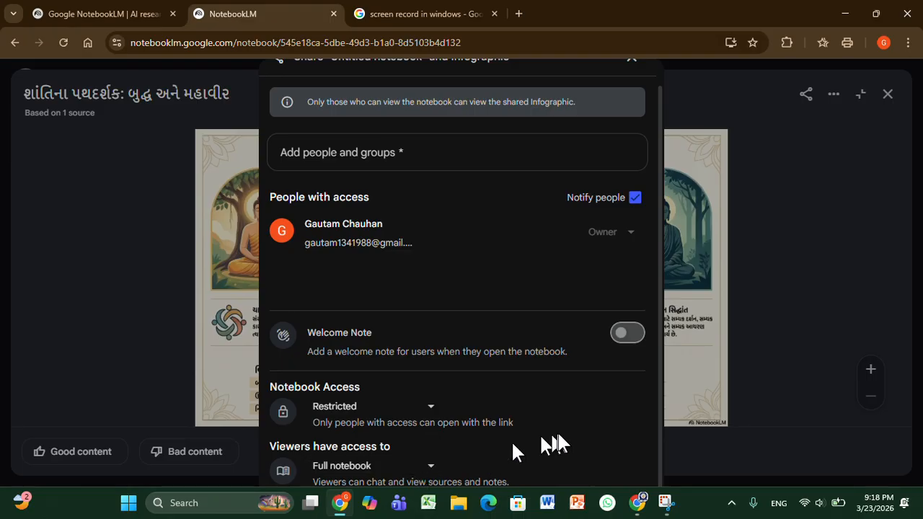
left_click(428, 410)
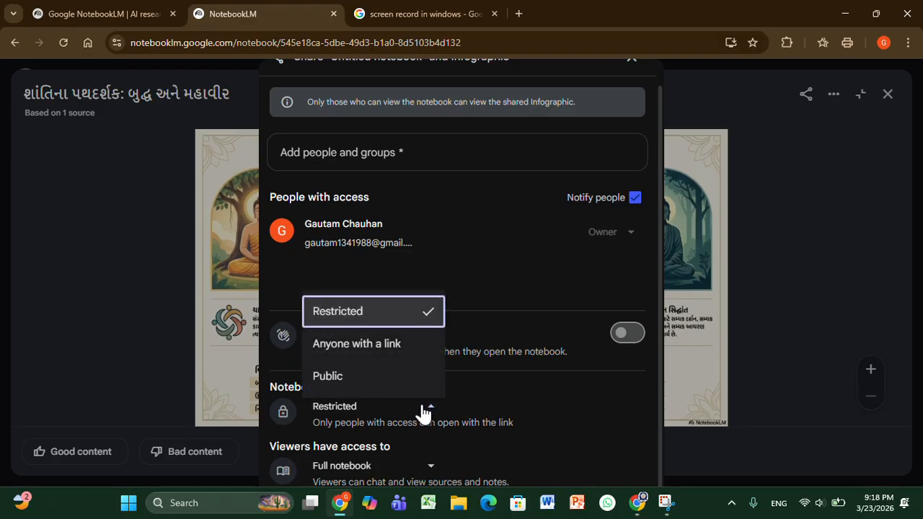
left_click(372, 345)
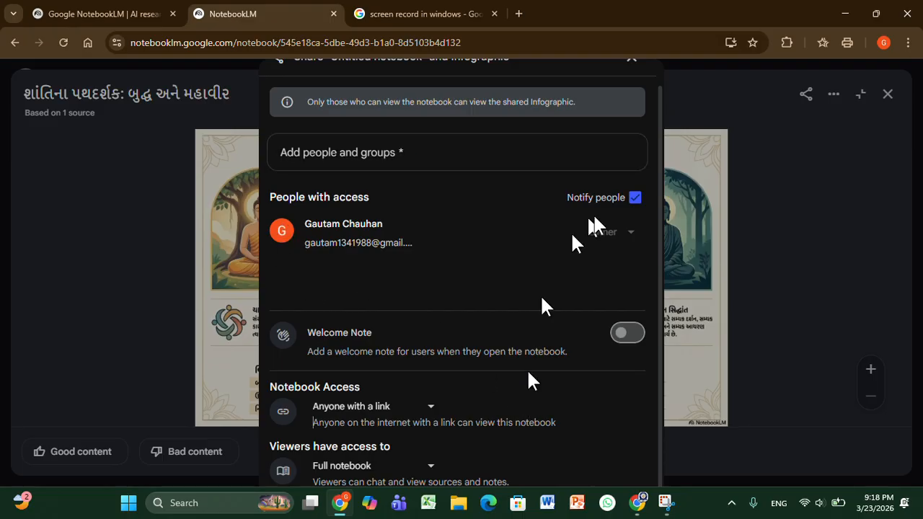
left_click(771, 400)
left_click(790, 97)
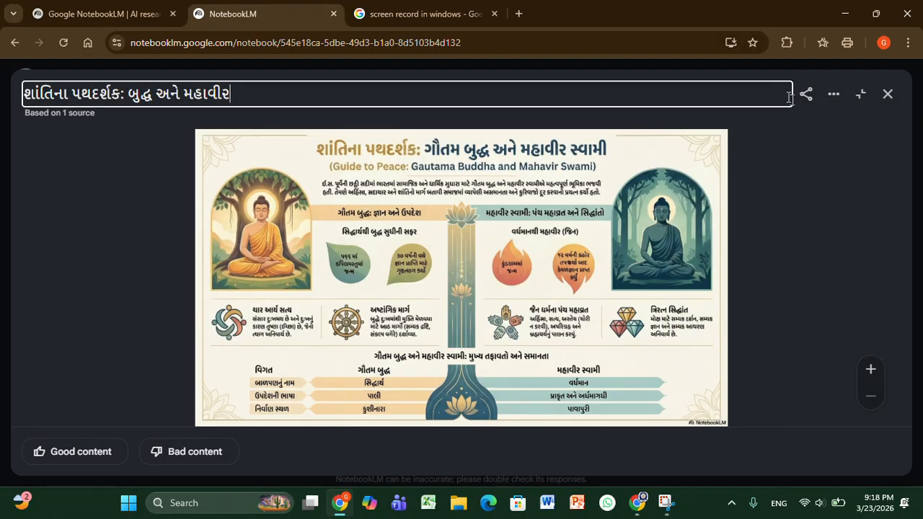
Set the notebook access to "Anyone with a link" in the infographic's sharing settings, and reduce the browser zoom to 80%
left_click(807, 94)
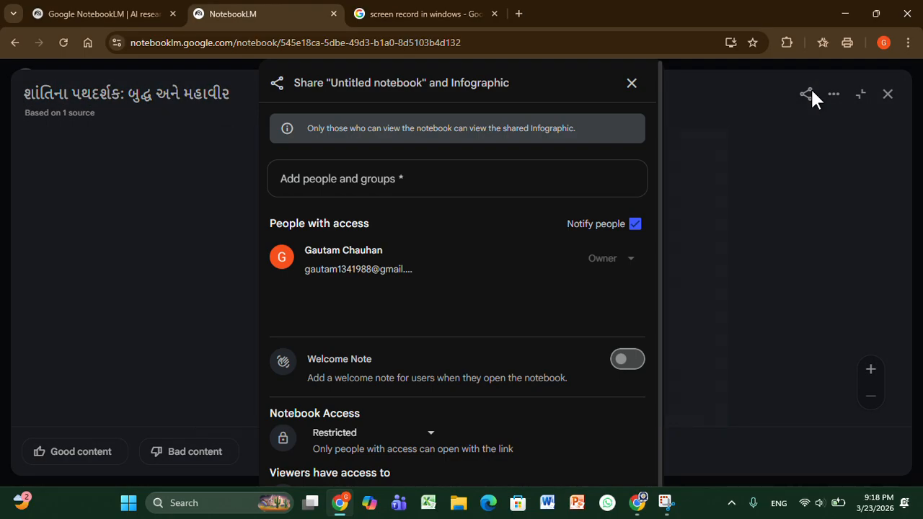
left_click(431, 433)
left_click(376, 371)
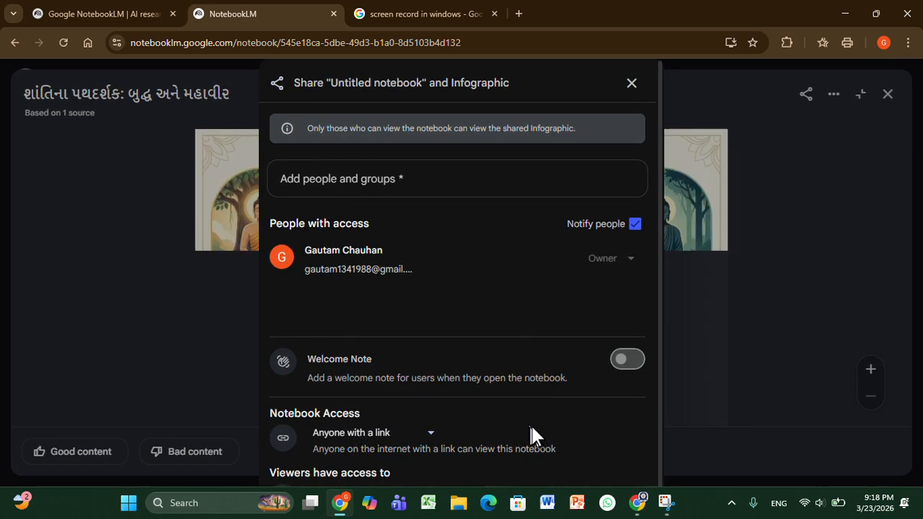
left_click(907, 43)
left_click(817, 344)
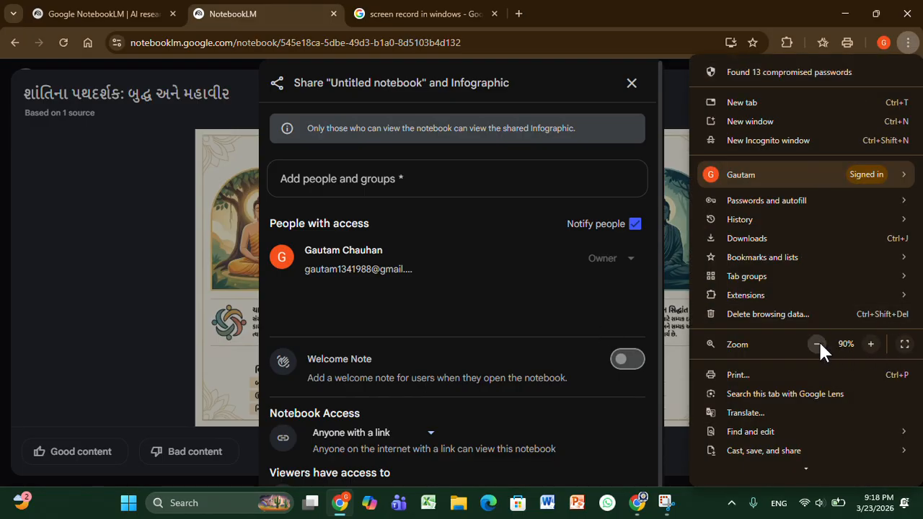
left_click(817, 344)
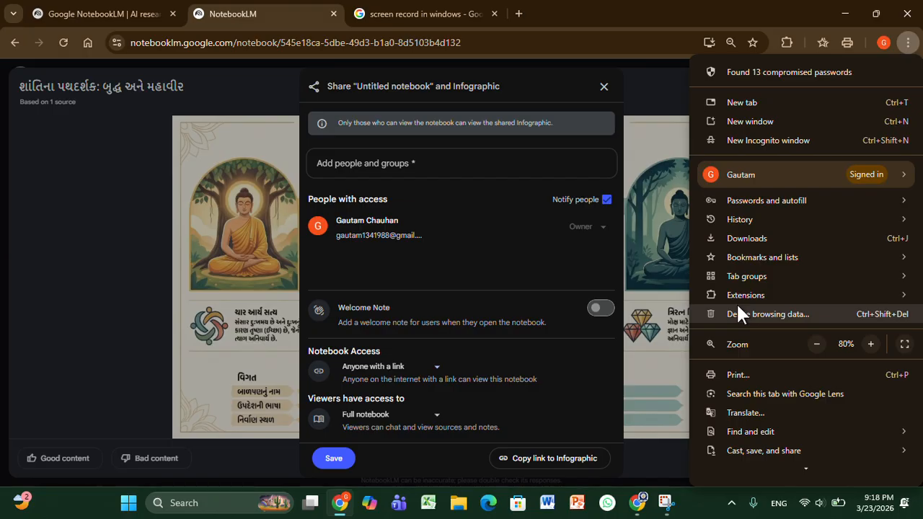
Copy the link to the infographic and save the sharing settings
left_click(570, 465)
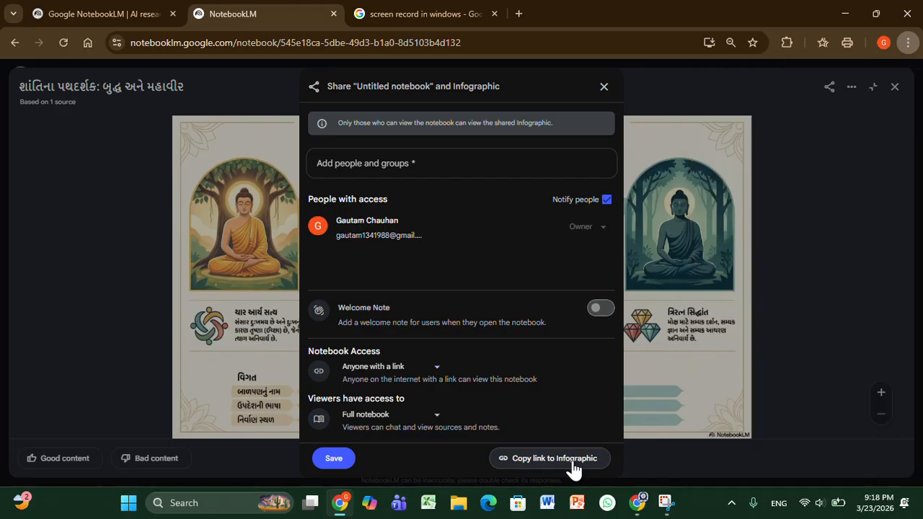
left_click(572, 468)
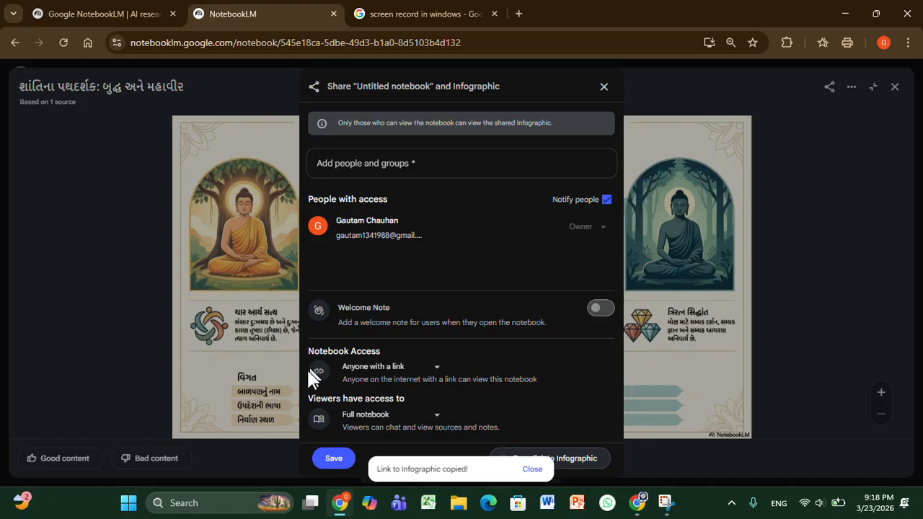
left_click(335, 456)
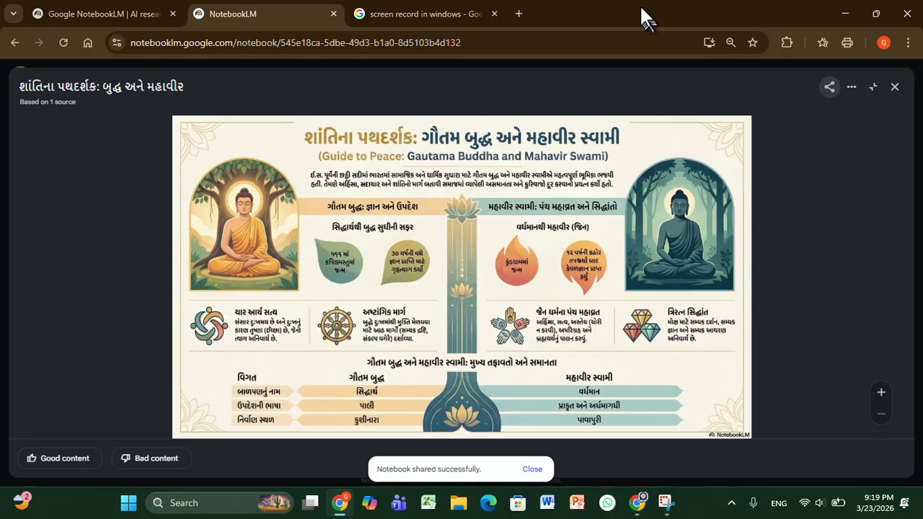
Open the copied infographic link in the browser tab that holds the "screen record in windows" search
left_click(361, 21)
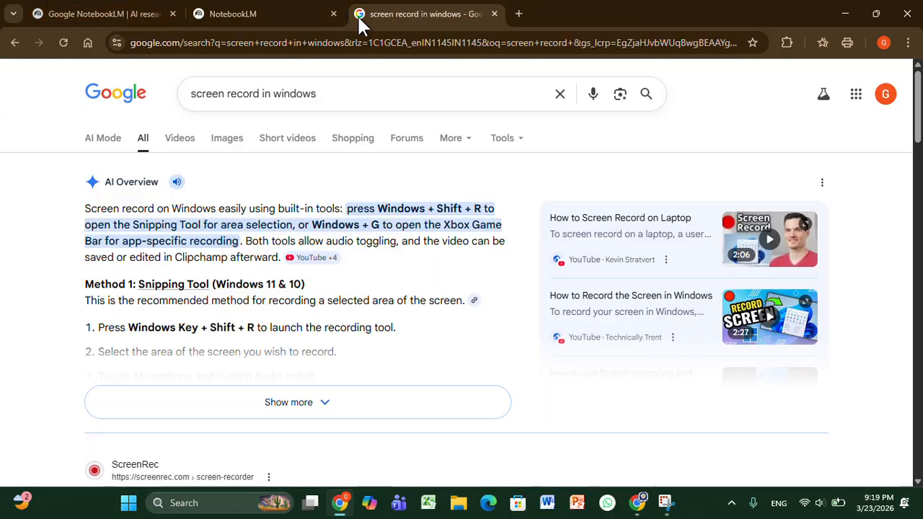
left_click(204, 44)
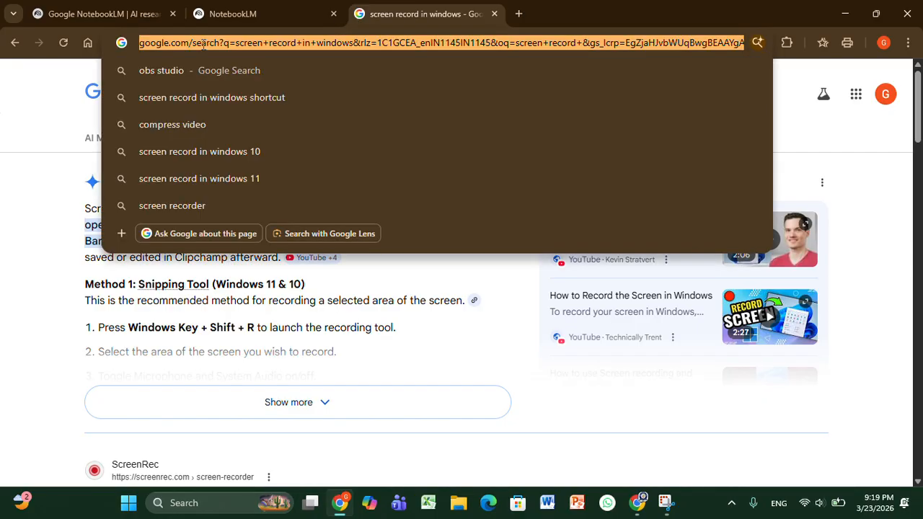
key("ctrl+v")
key("Return")
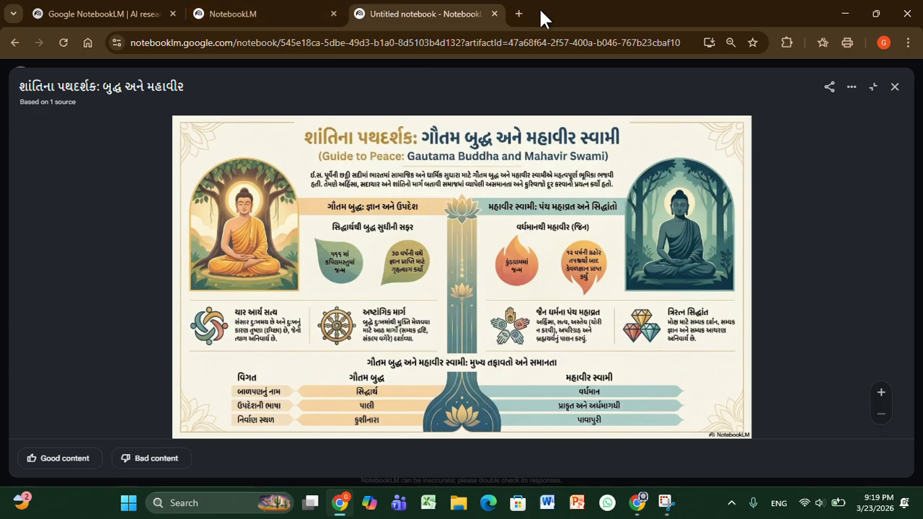
Return to the original notebook tab, close the infographic, and bring the full list of Studio outputs into view
left_click(246, 15)
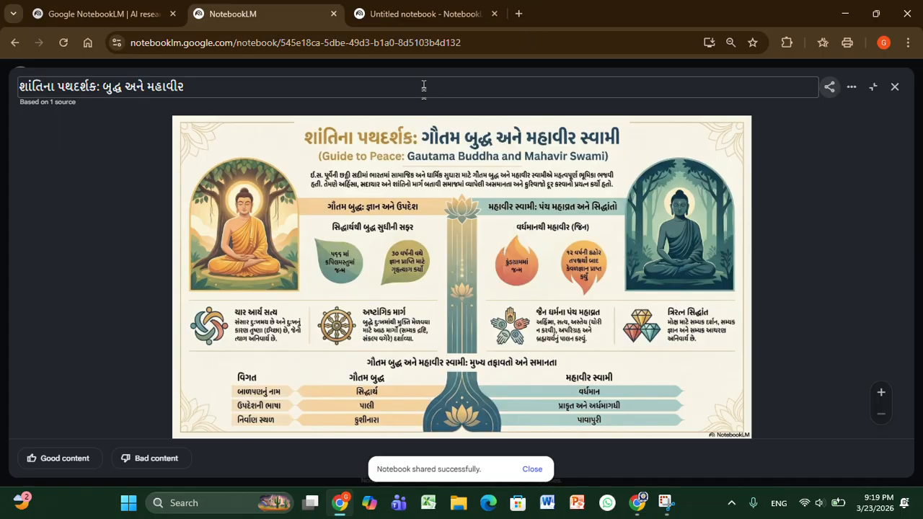
left_click(893, 87)
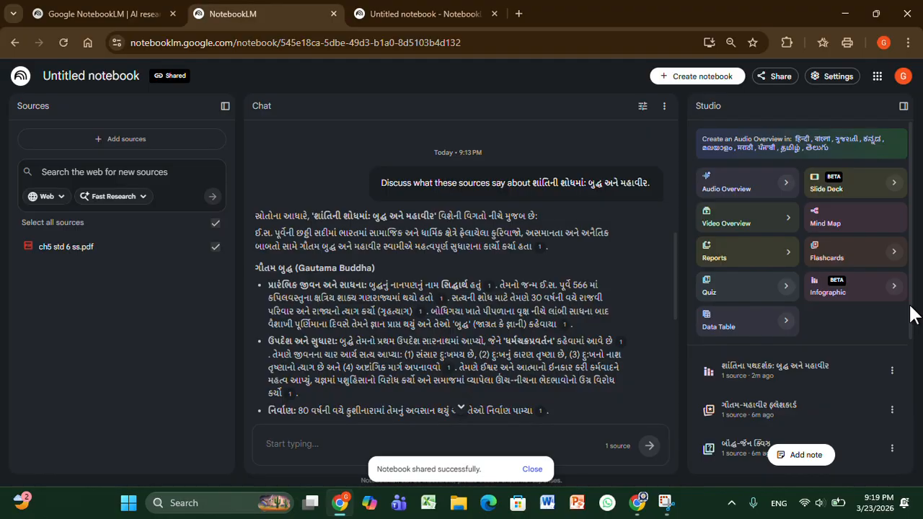
scroll(910, 315, "down", 3)
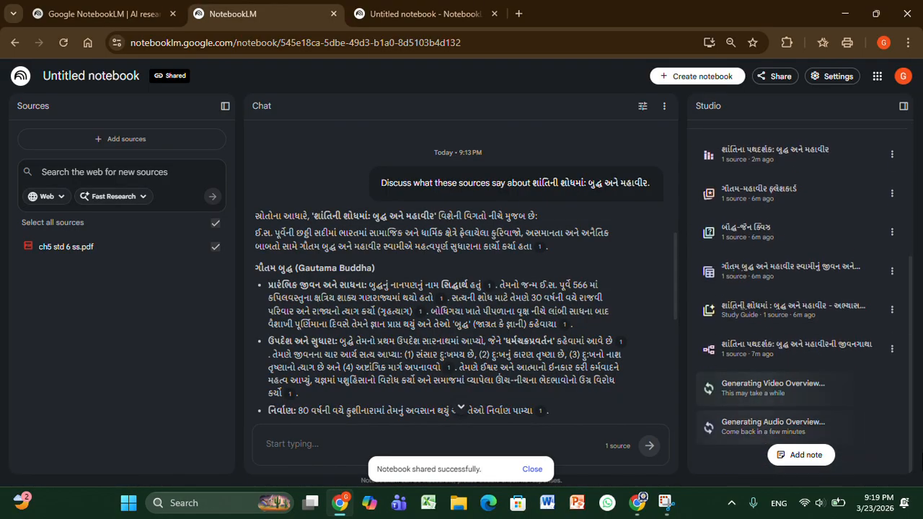